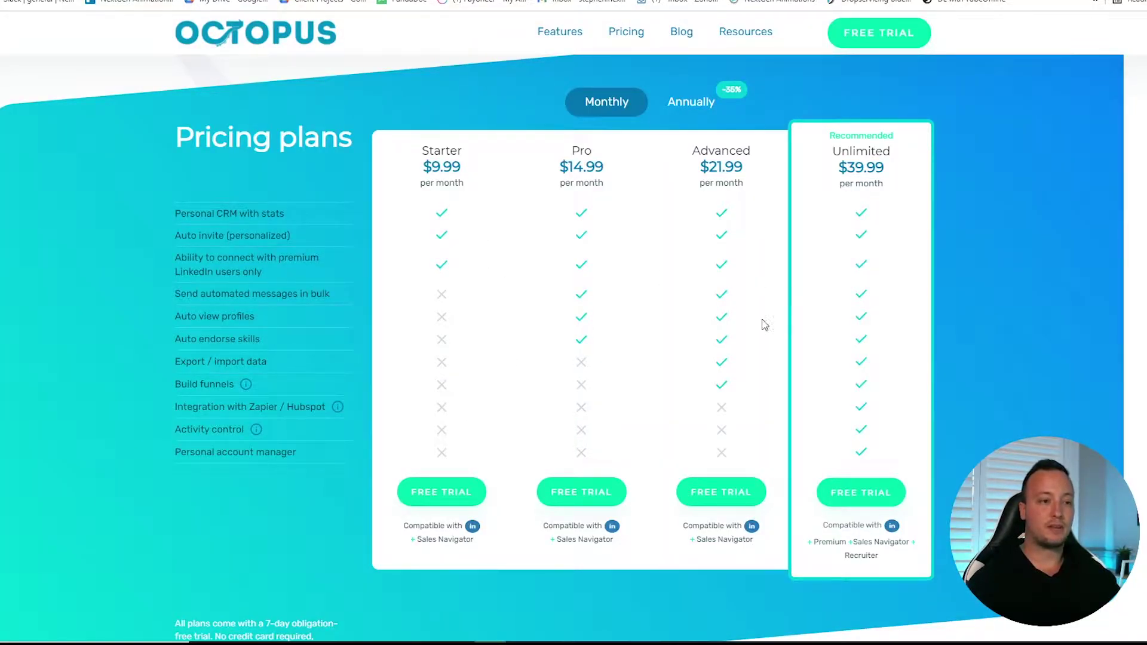
Step: Compare the annual plan prices on the Octopus and Dux-Soup pricing pages
{"action": "left_click", "coordinate": [682, 114]}
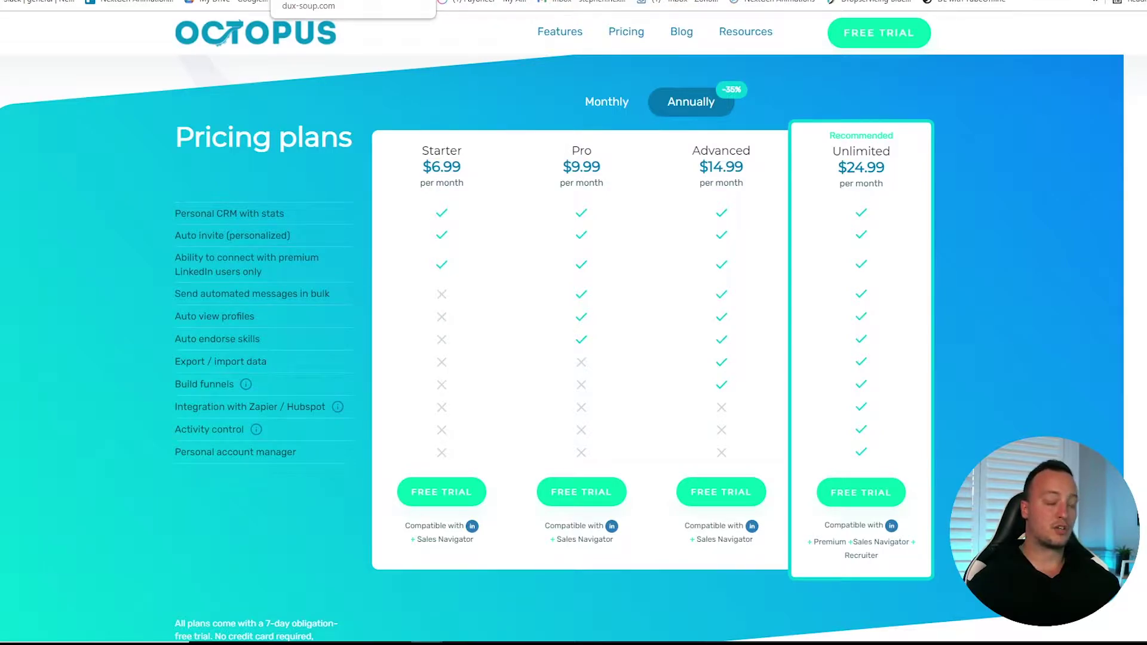
{"action": "left_click", "coordinate": [352, 1]}
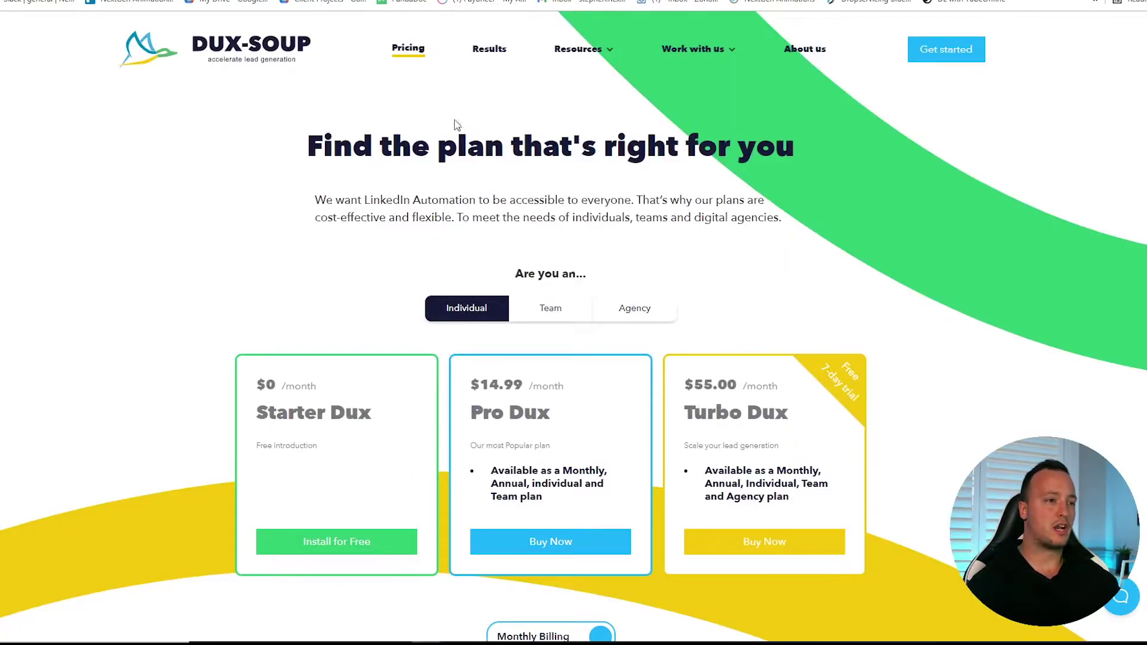
{"action": "scroll", "coordinate": [525, 461], "scroll_direction": "down", "scroll_amount": 1}
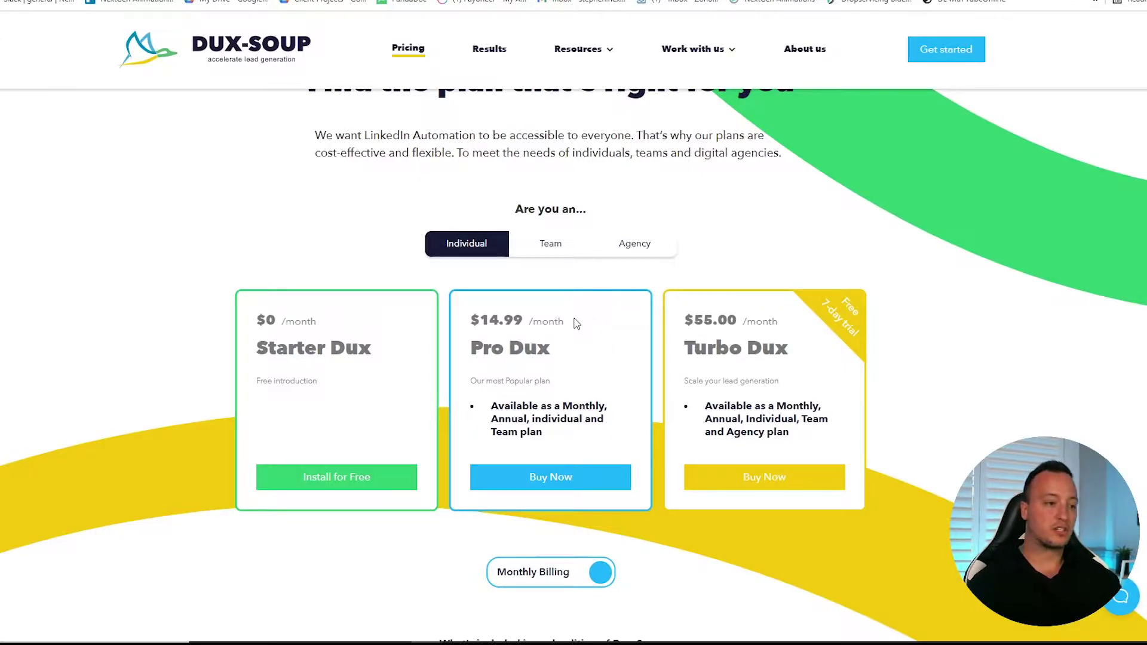
{"action": "scroll", "coordinate": [547, 480], "scroll_direction": "down", "scroll_amount": 1}
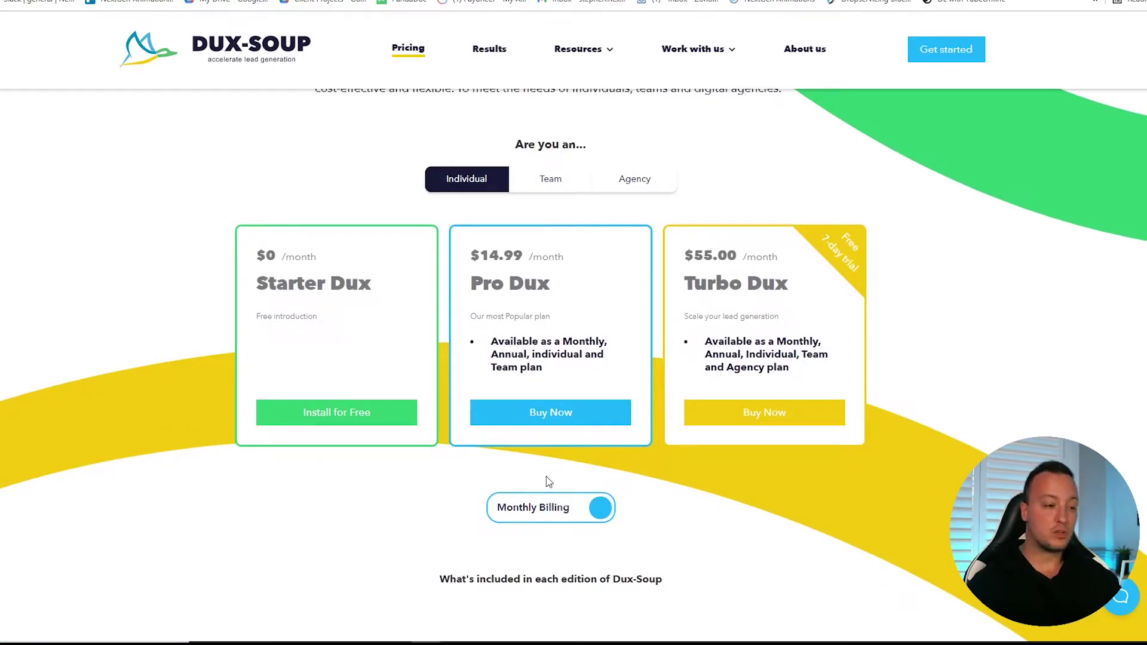
{"action": "left_click", "coordinate": [593, 512]}
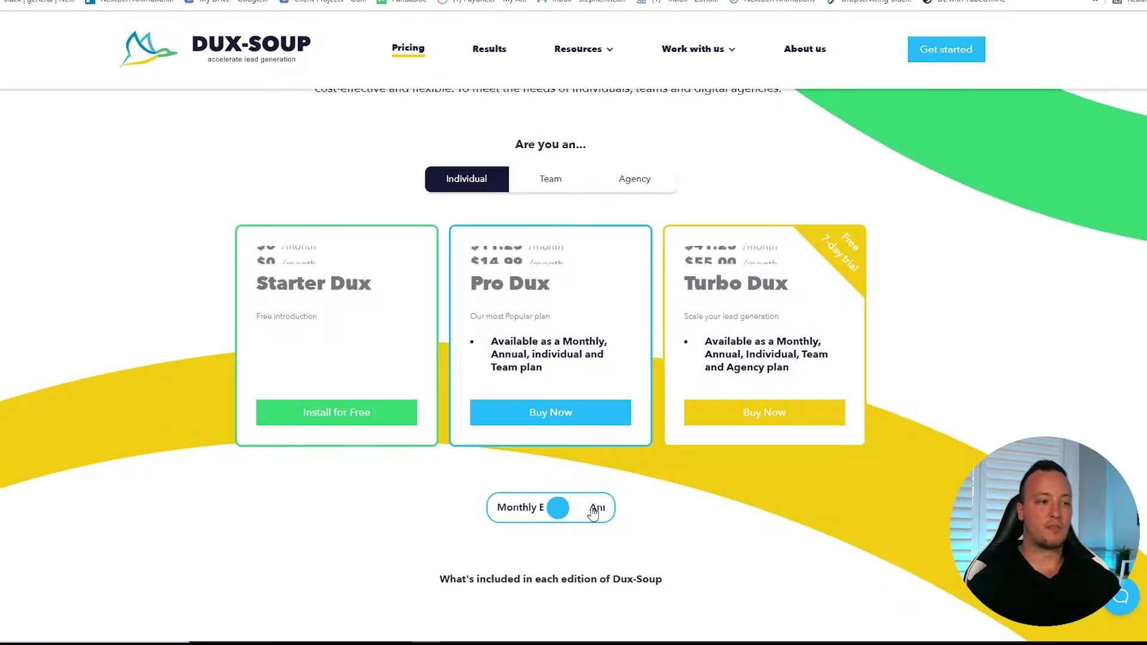
{"action": "scroll", "coordinate": [535, 428], "scroll_direction": "up", "scroll_amount": 1}
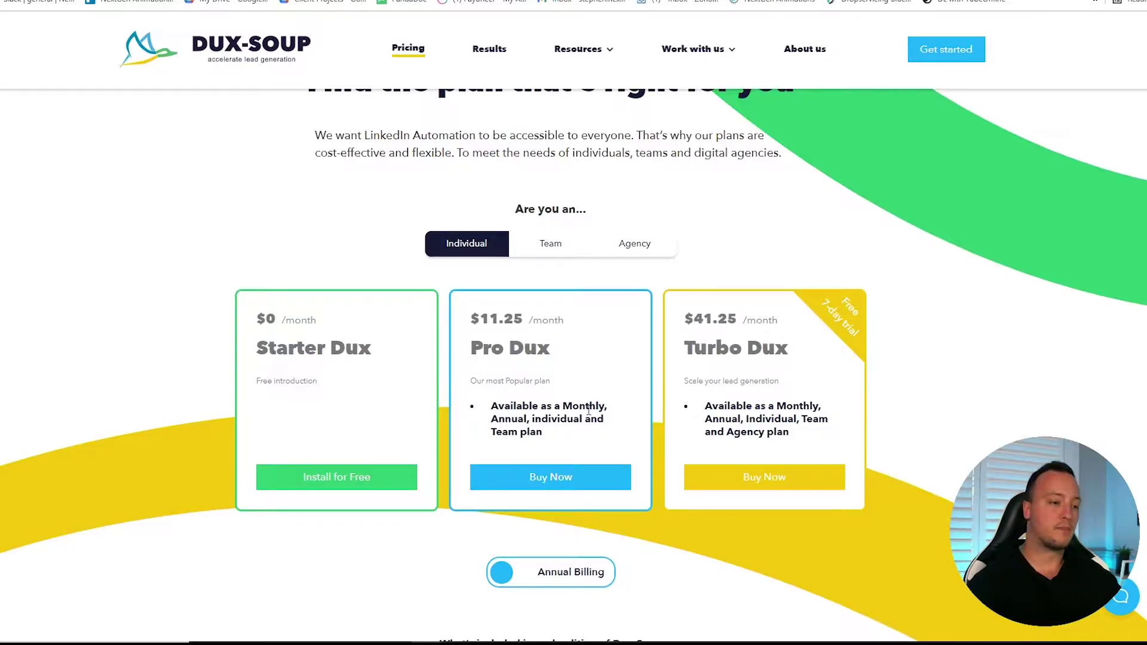
{"action": "scroll", "coordinate": [827, 465], "scroll_direction": "up", "scroll_amount": 1}
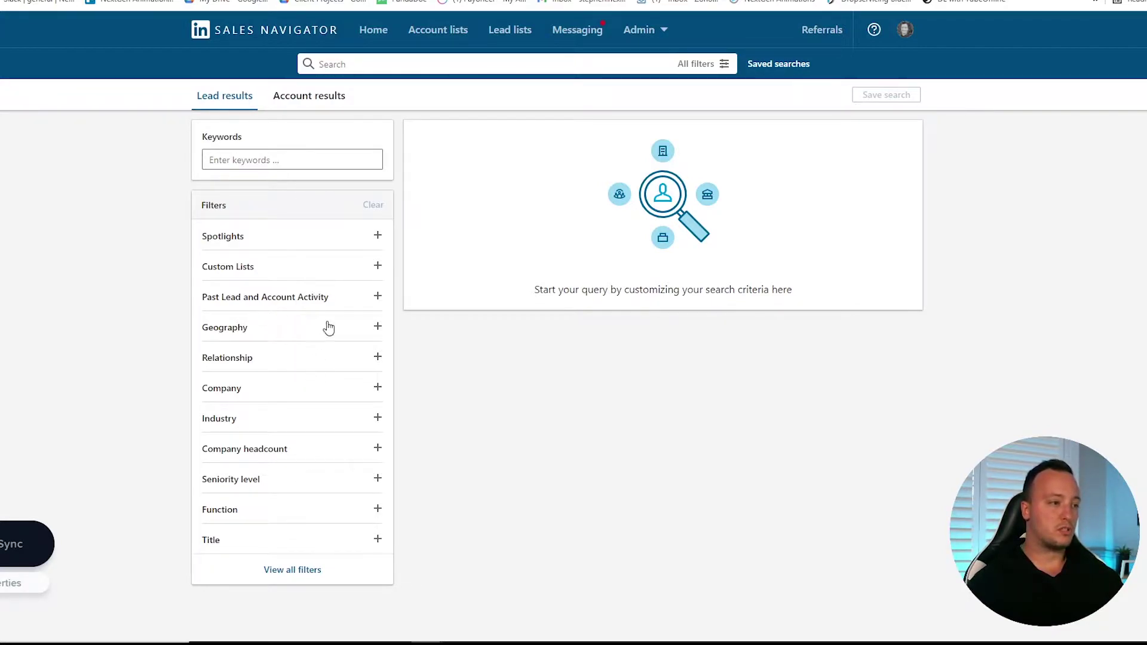
Step: Filter the Sales Navigator lead search by geography to include the United States
{"action": "left_click", "coordinate": [375, 327]}
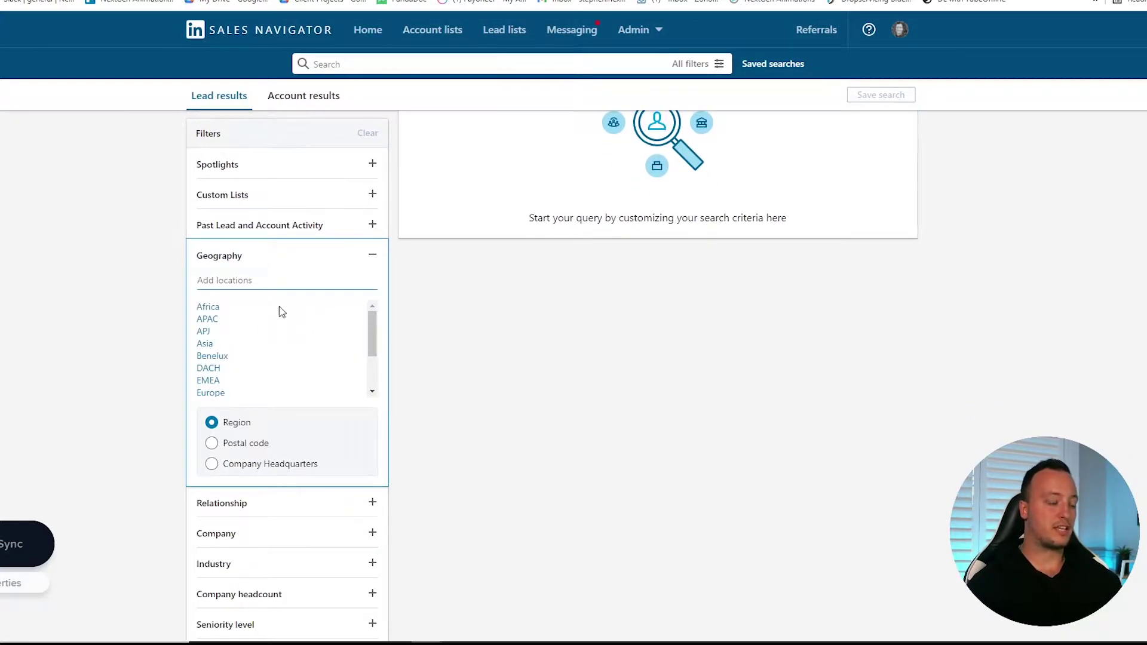
{"action": "type", "text": "Unit"}
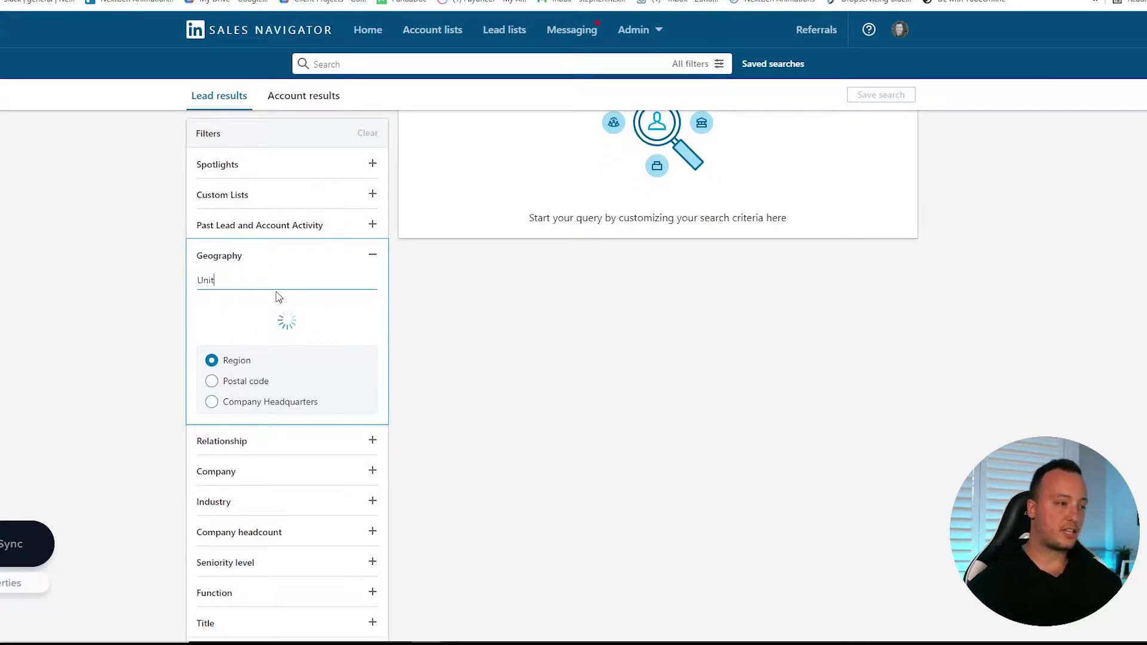
{"action": "left_click", "coordinate": [236, 308]}
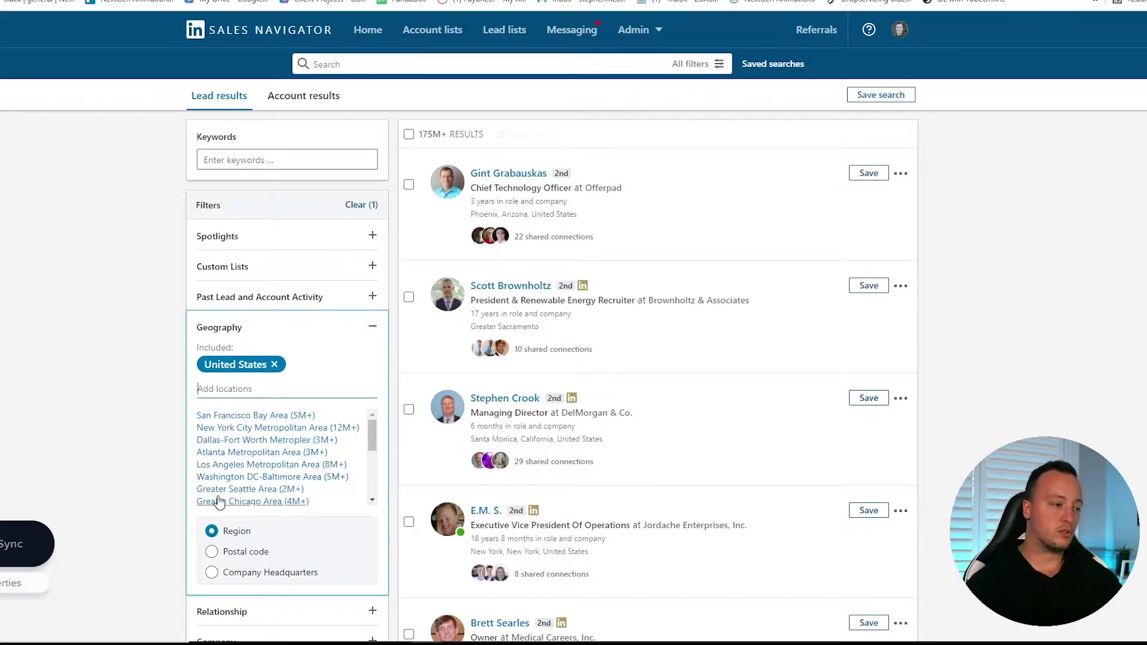
Step: Add Real Estate as an included industry in the lead search
{"action": "scroll", "coordinate": [159, 487], "scroll_direction": "down", "scroll_amount": 4}
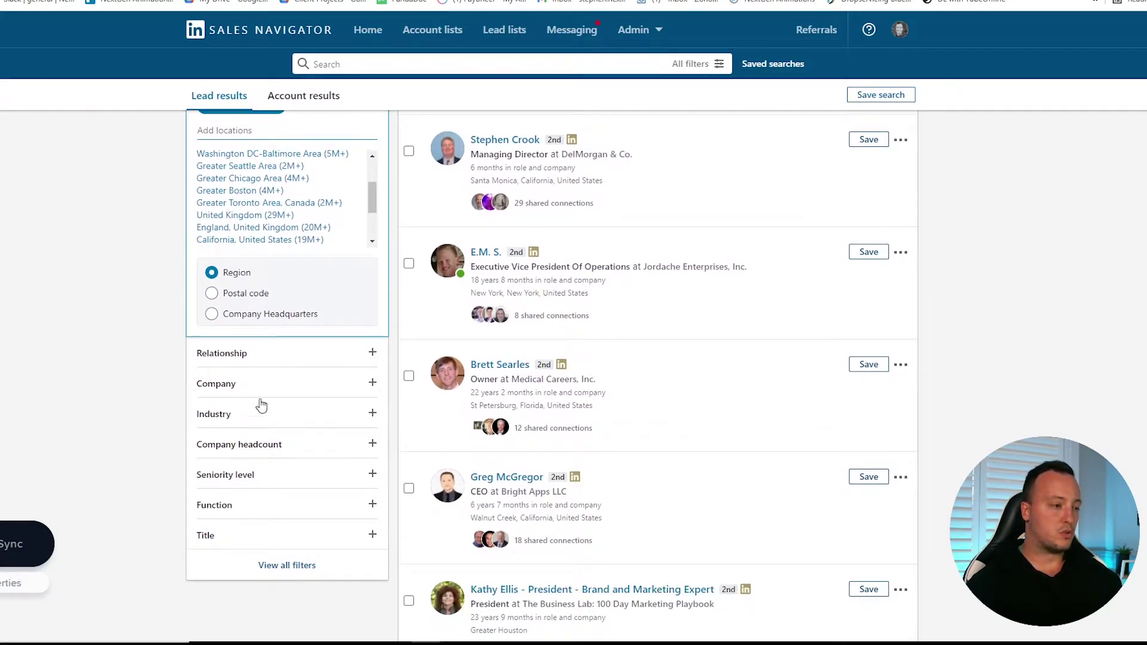
{"action": "left_click", "coordinate": [372, 413]}
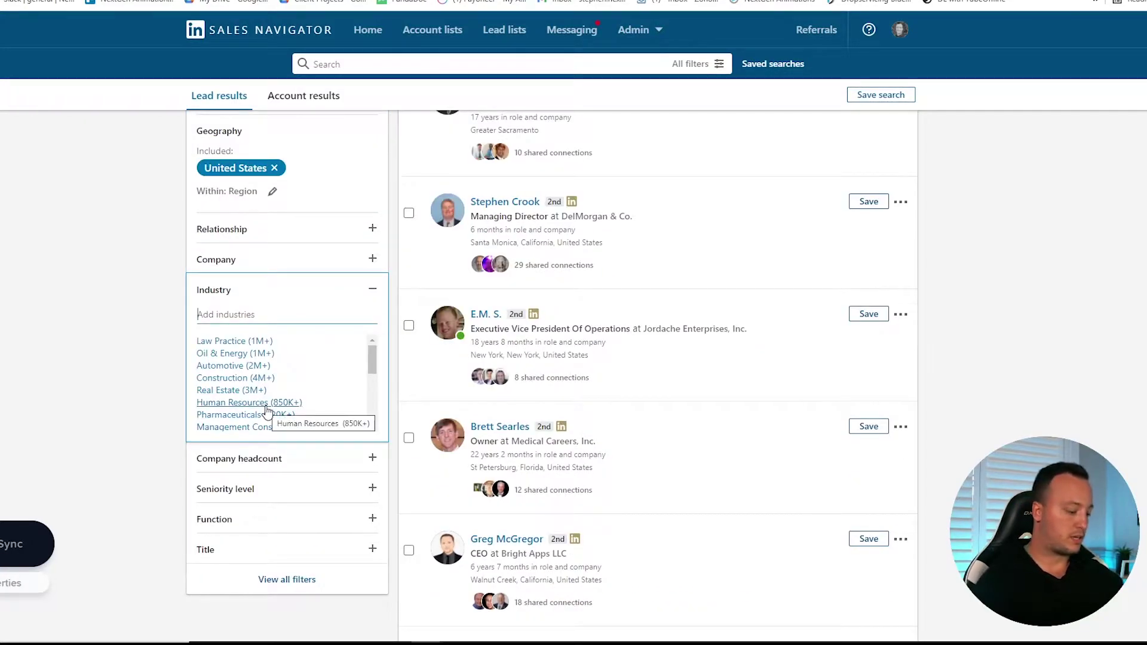
{"action": "type", "text": "real"}
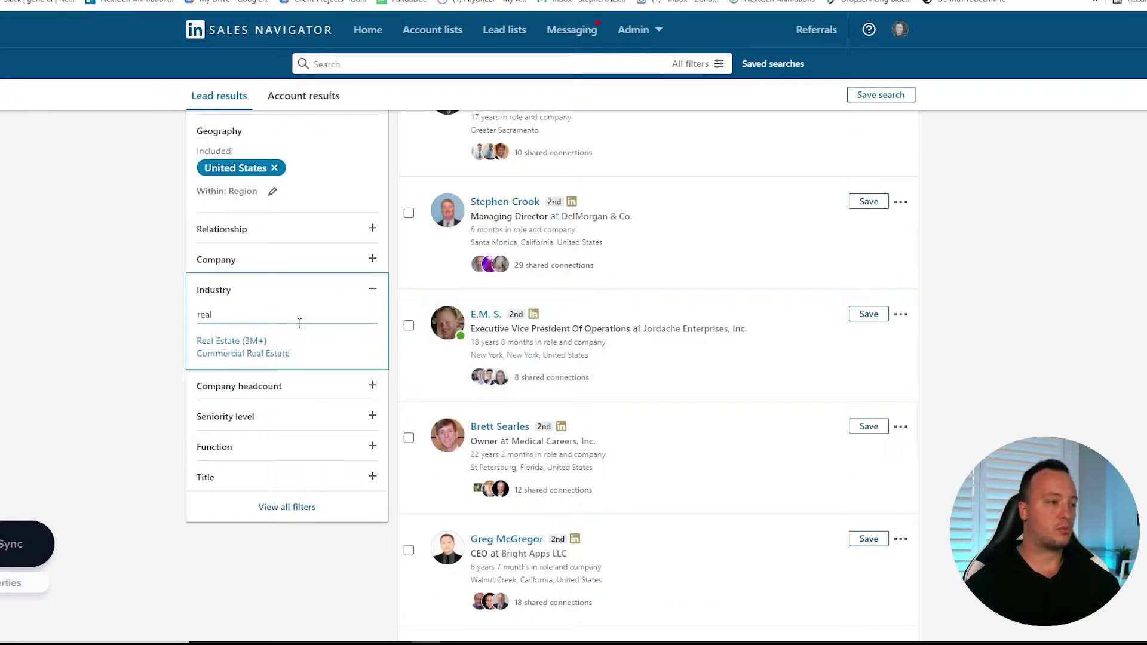
{"action": "left_click", "coordinate": [233, 342]}
Step: Add Owner as an included current job title in the lead filters
{"action": "scroll", "coordinate": [134, 457], "scroll_direction": "down", "scroll_amount": 2}
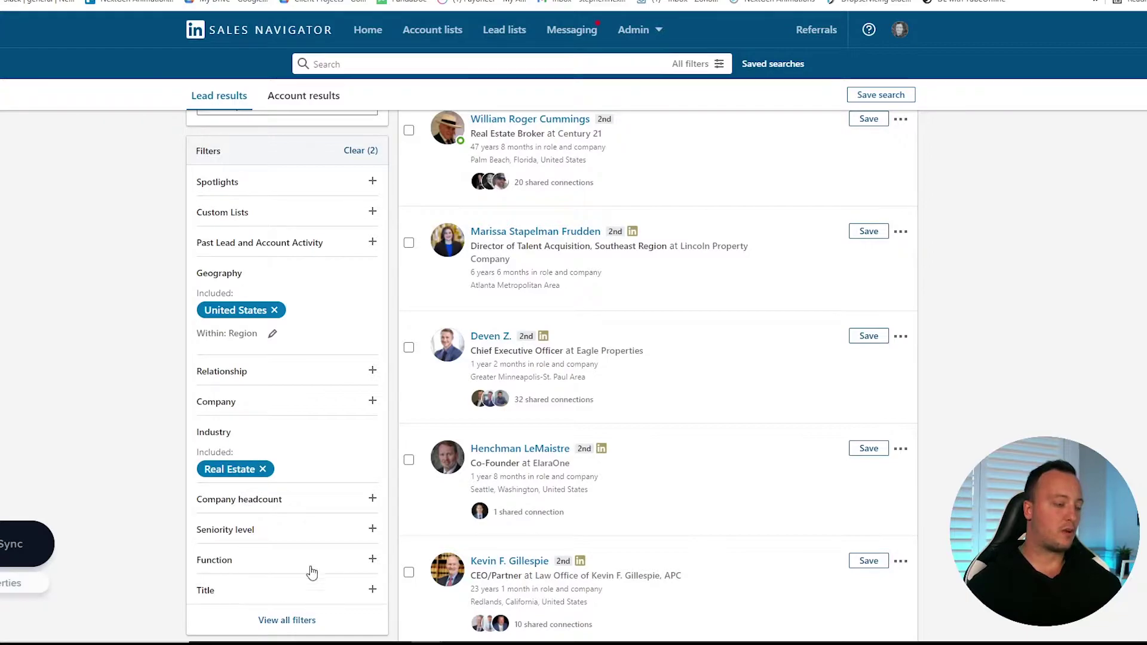
{"action": "left_click", "coordinate": [373, 590]}
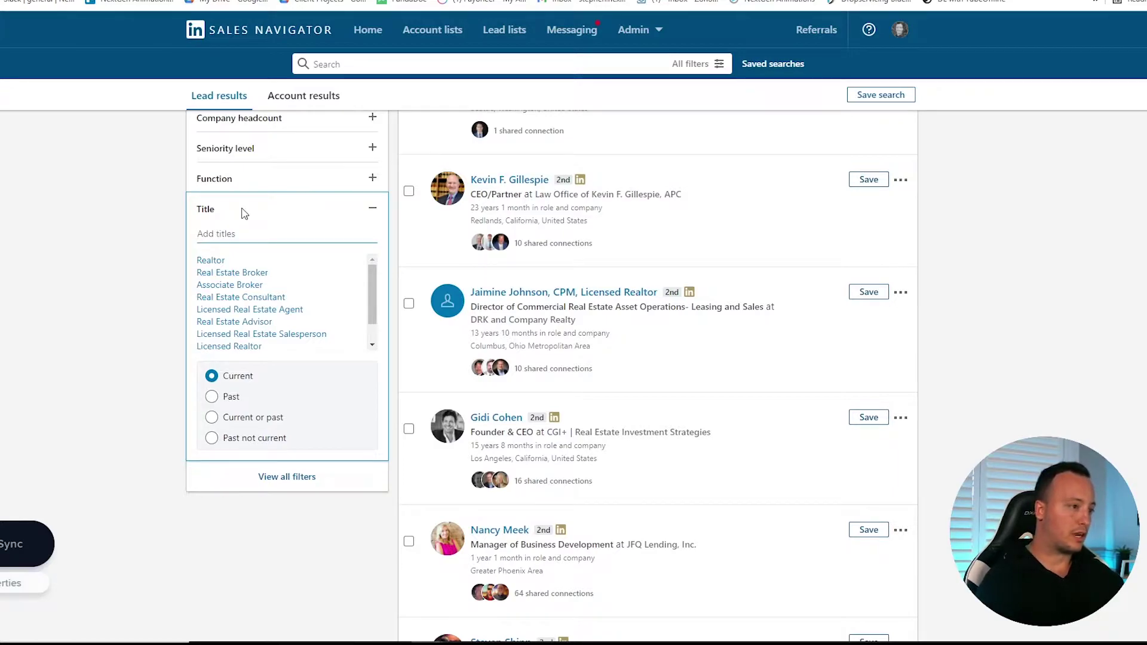
{"action": "type", "text": "owne"}
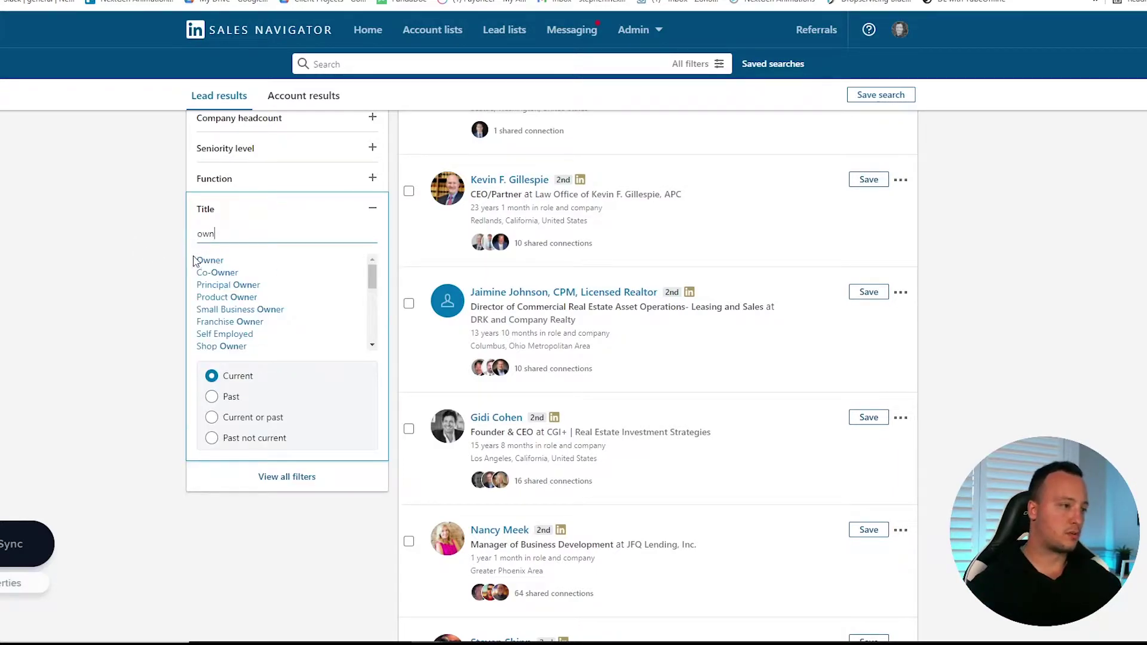
{"action": "left_click", "coordinate": [206, 259]}
Step: Include the job titles Co-Founder and Founder in the title filter
{"action": "scroll", "coordinate": [336, 466], "scroll_direction": "down", "scroll_amount": 4}
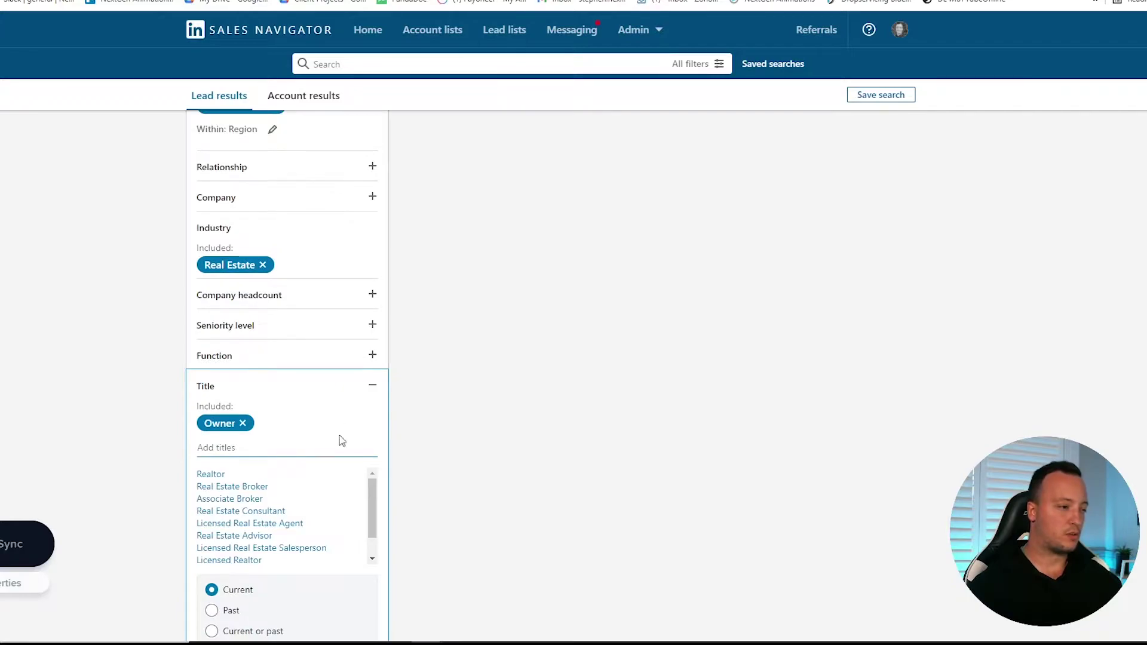
{"action": "type", "text": "co"}
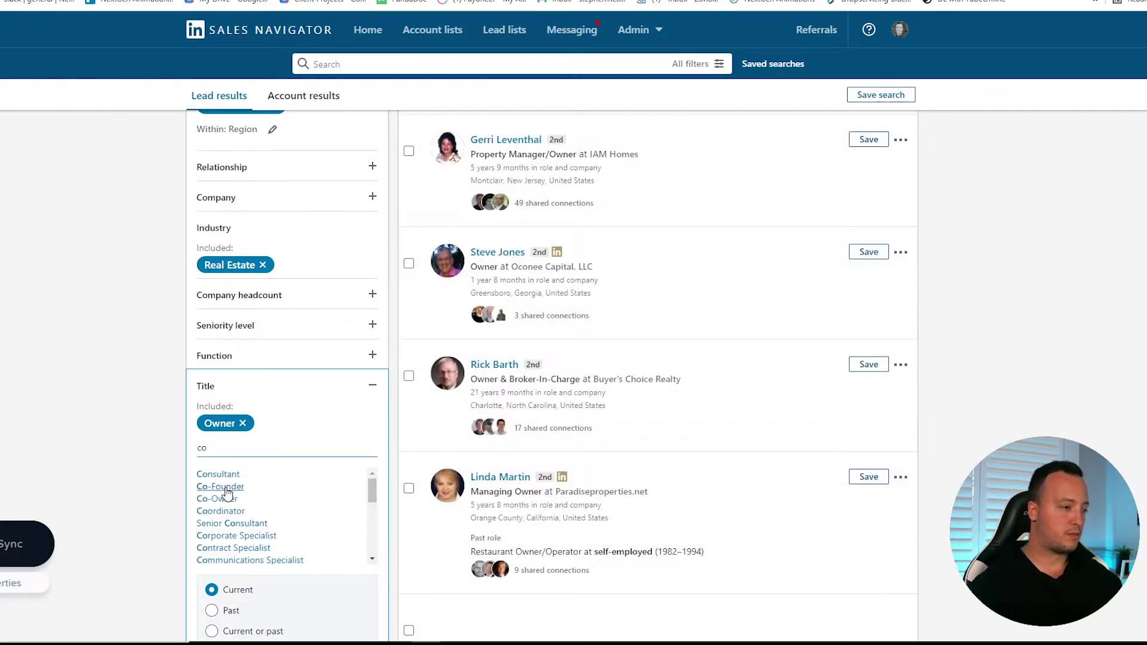
{"action": "left_click", "coordinate": [226, 487]}
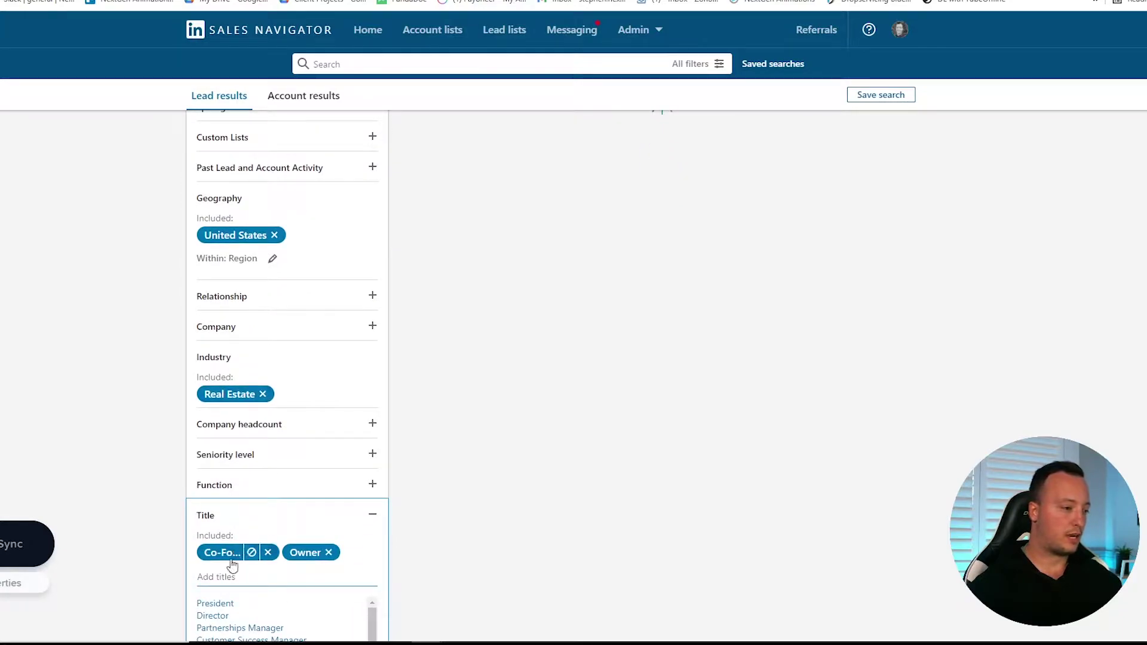
{"action": "scroll", "coordinate": [248, 550], "scroll_direction": "down", "scroll_amount": 1}
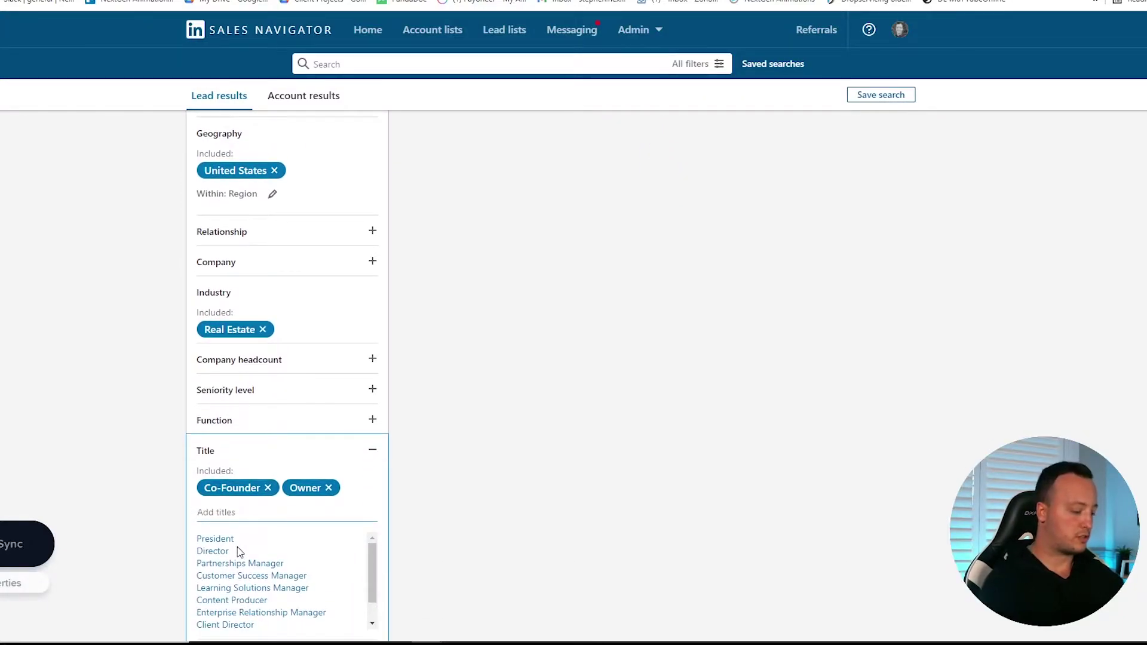
{"action": "type", "text": "found"}
{"action": "left_click", "coordinate": [213, 540]}
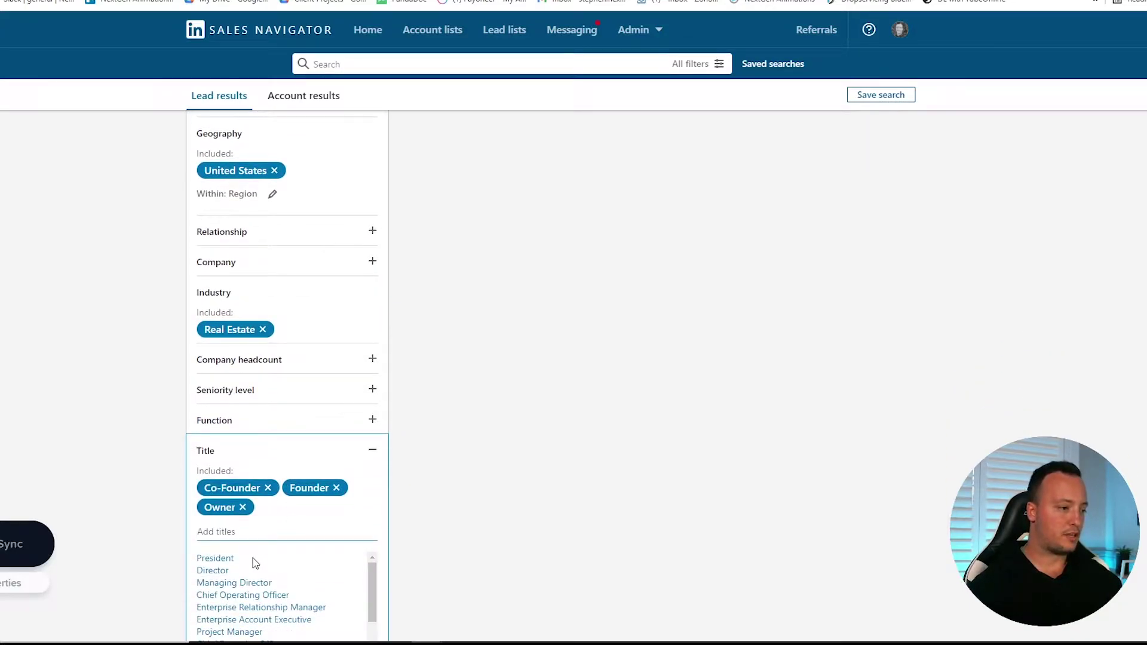
Step: Add Chief Executive Officer to the included job titles
{"action": "scroll", "coordinate": [245, 567], "scroll_direction": "down", "scroll_amount": 1}
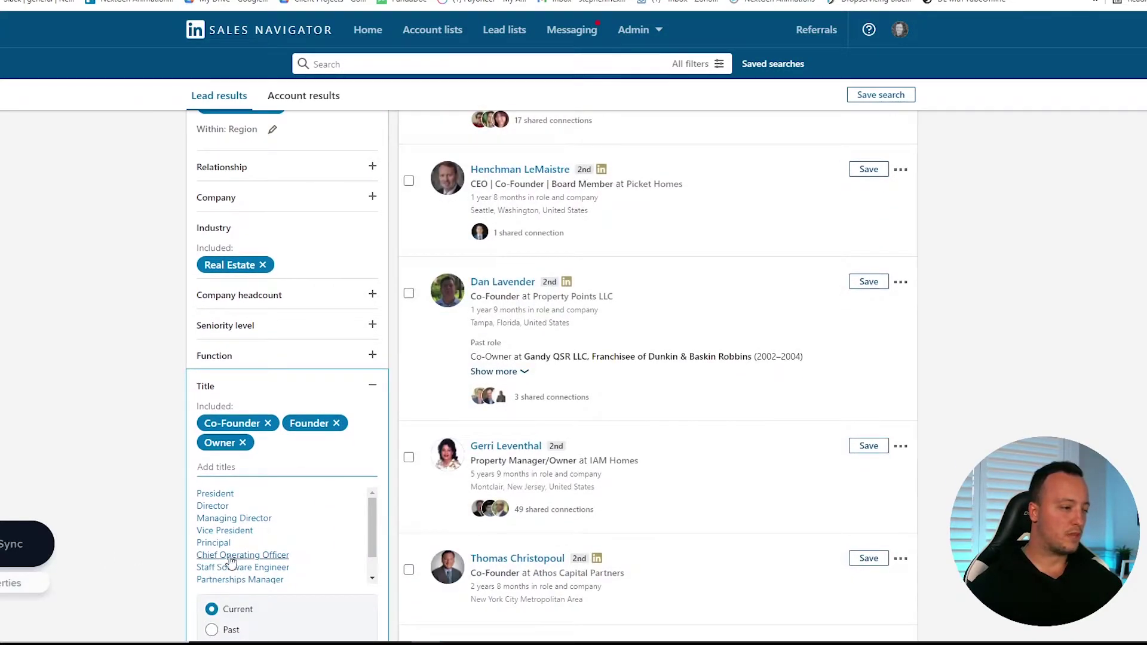
{"action": "scroll", "coordinate": [233, 556], "scroll_direction": "up", "scroll_amount": 1}
{"action": "scroll", "coordinate": [152, 561], "scroll_direction": "down", "scroll_amount": 1}
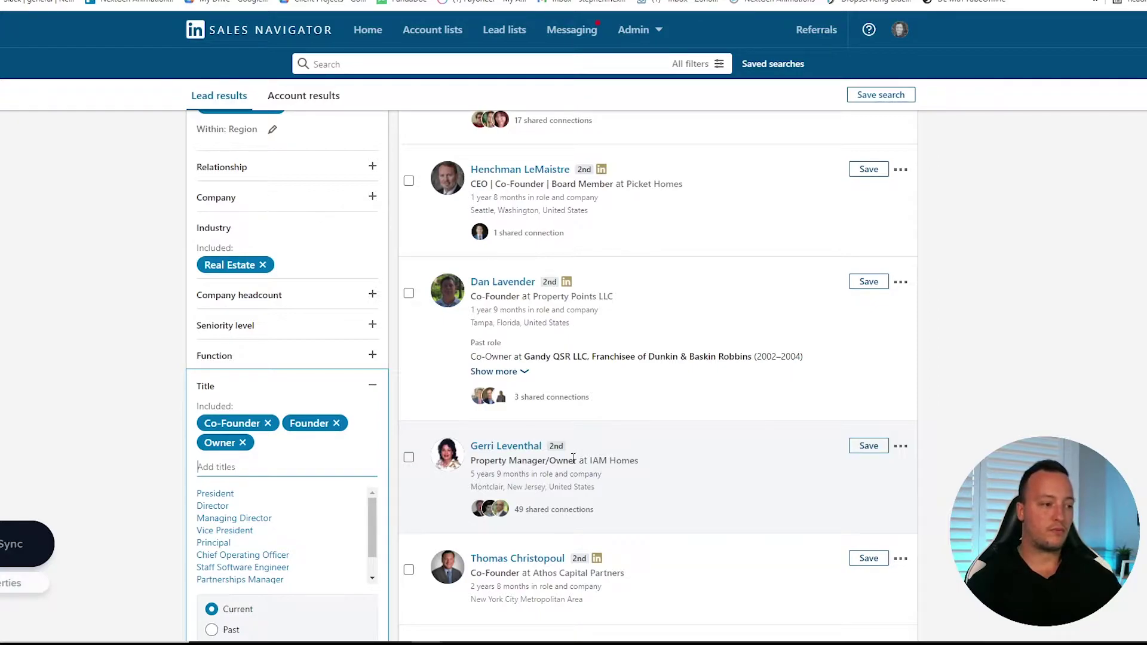
{"action": "type", "text": "Ceo"}
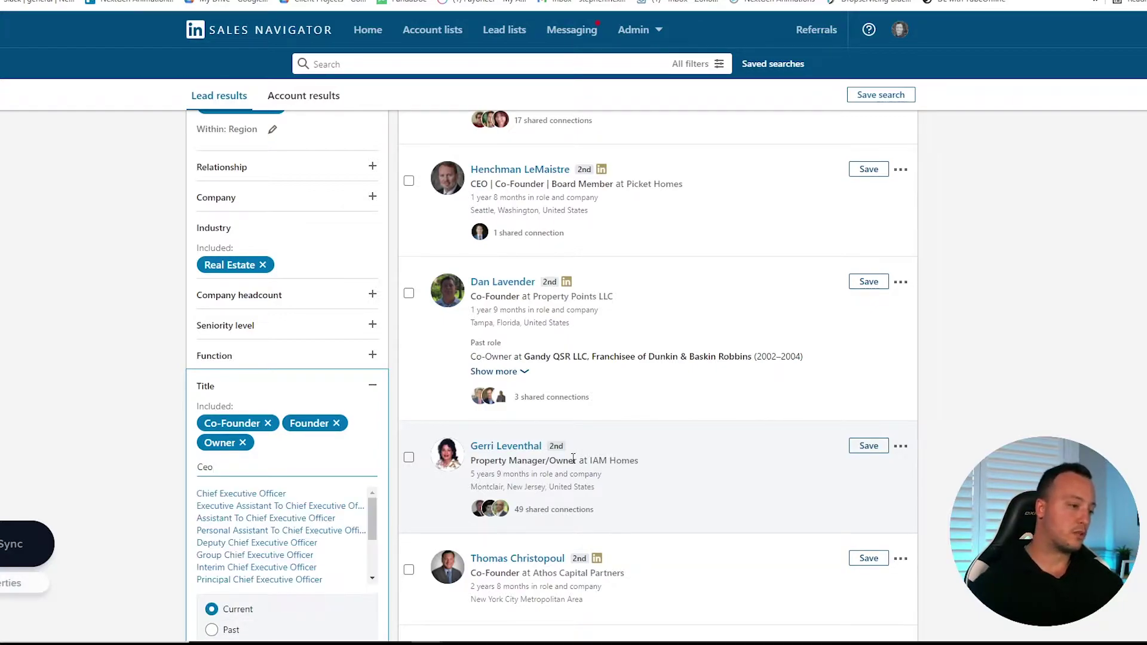
{"action": "left_click", "coordinate": [280, 495]}
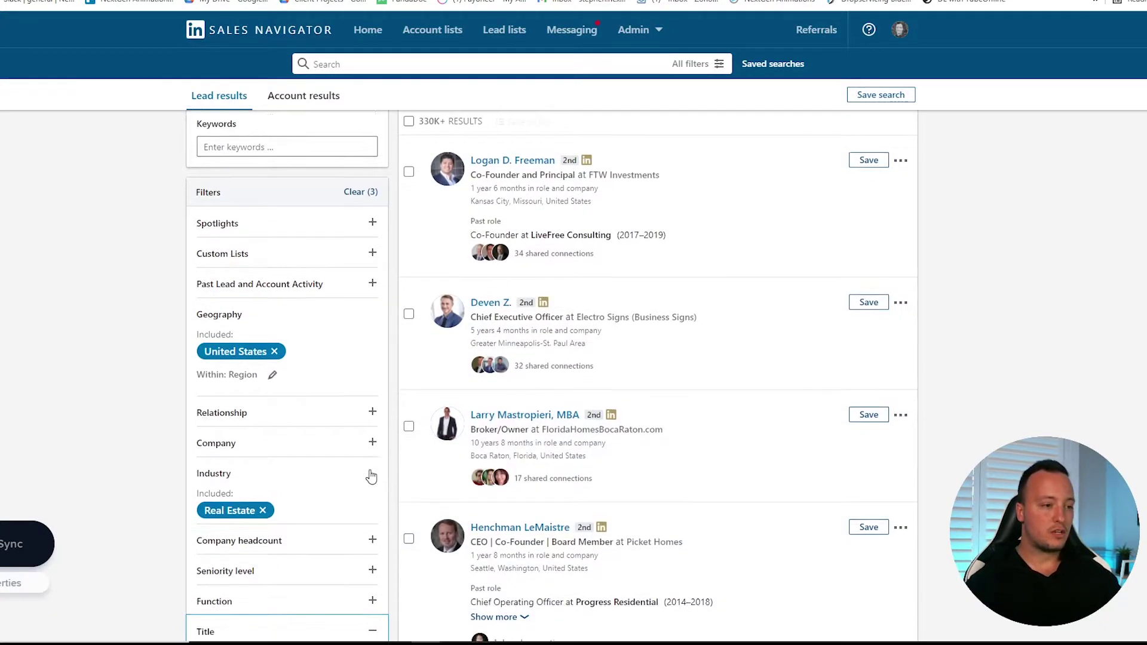
{"action": "scroll", "coordinate": [410, 484], "scroll_direction": "down", "scroll_amount": 1}
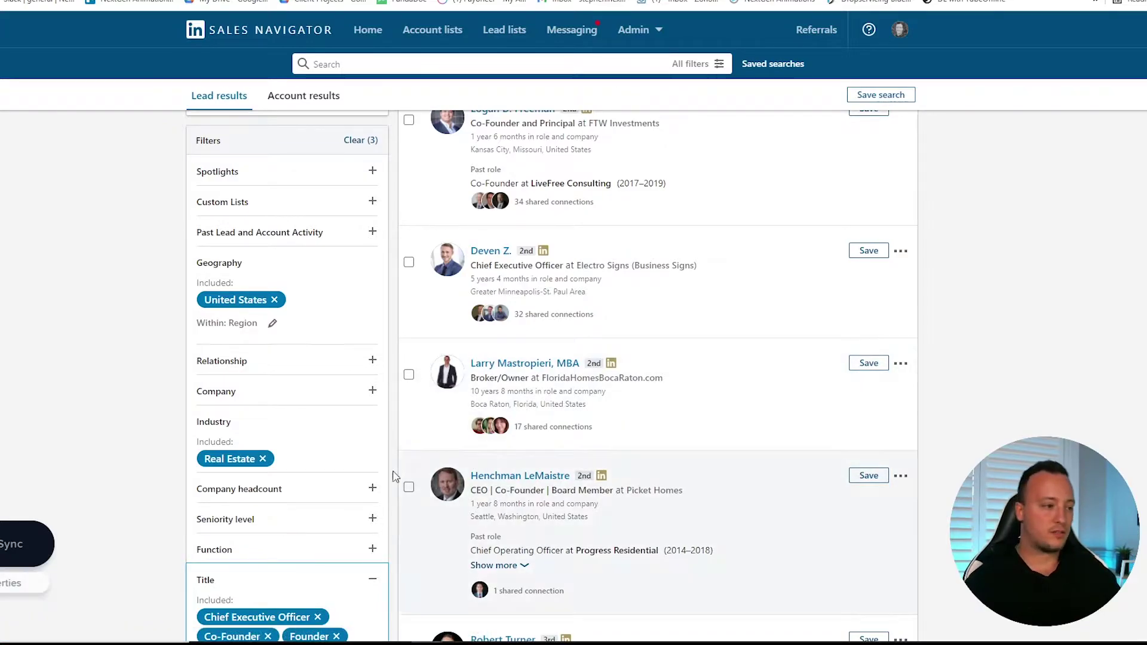
{"action": "scroll", "coordinate": [406, 472], "scroll_direction": "down", "scroll_amount": 1}
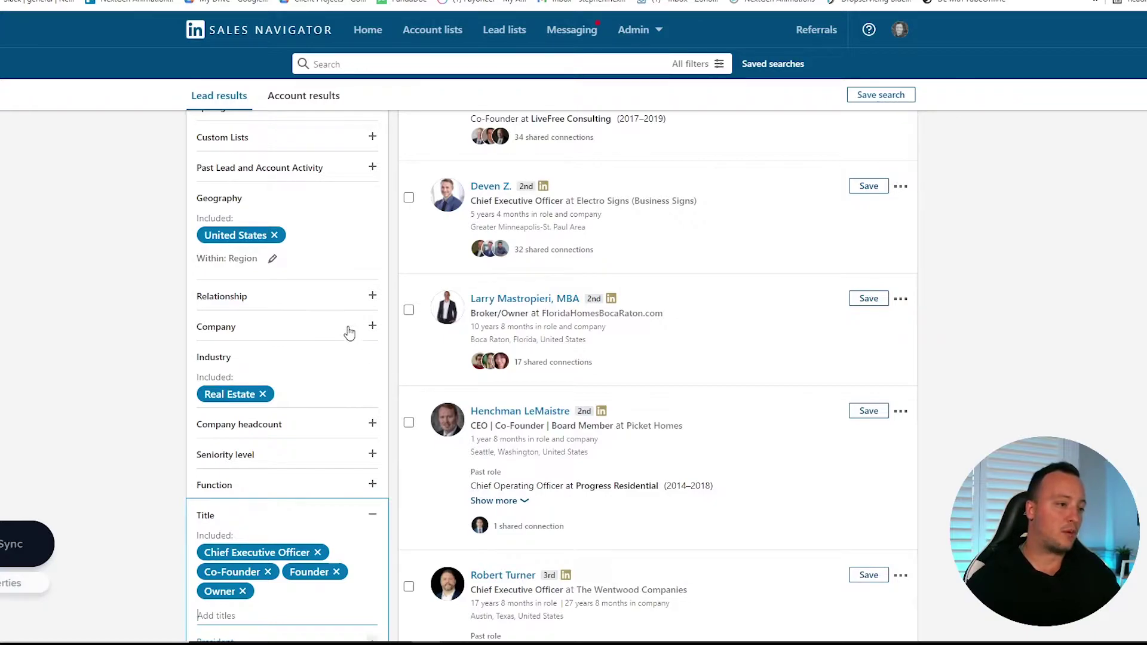
{"action": "left_click", "coordinate": [372, 326]}
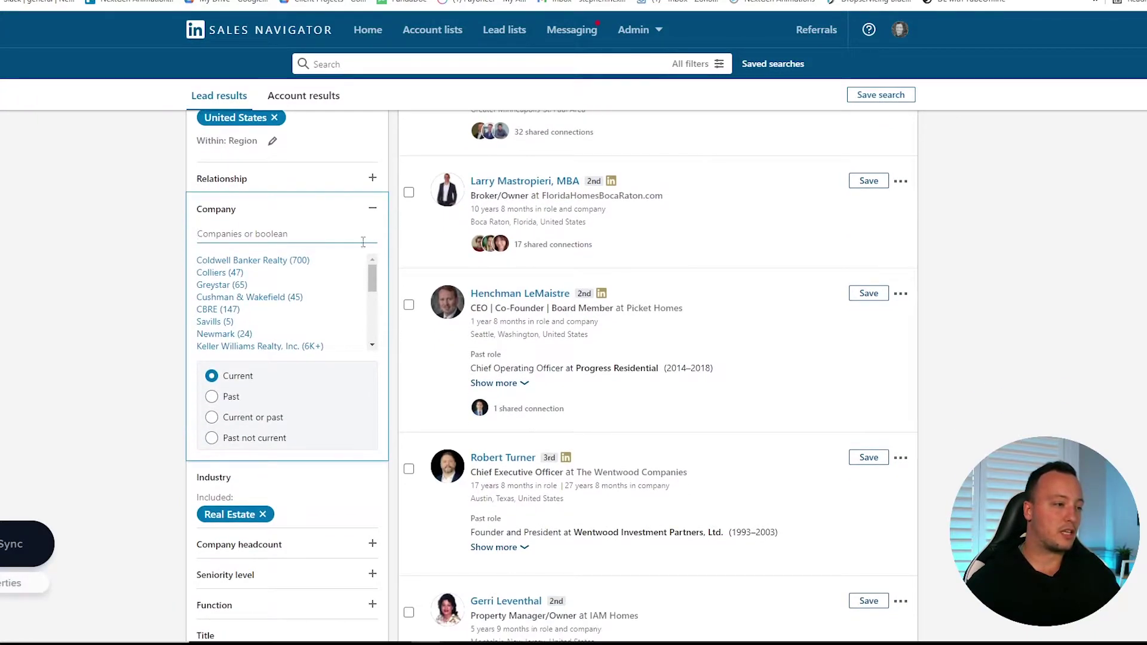
{"action": "left_click", "coordinate": [372, 208]}
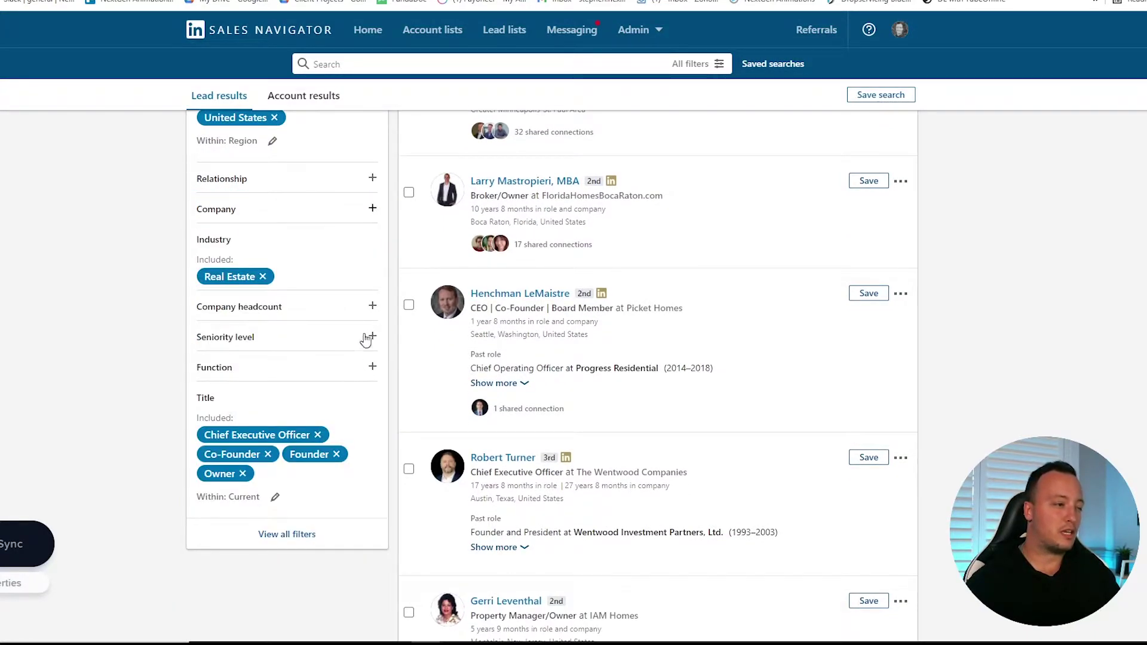
Step: Limit the leads' company headcount to Self-employed and 1-10
{"action": "left_click", "coordinate": [373, 306]}
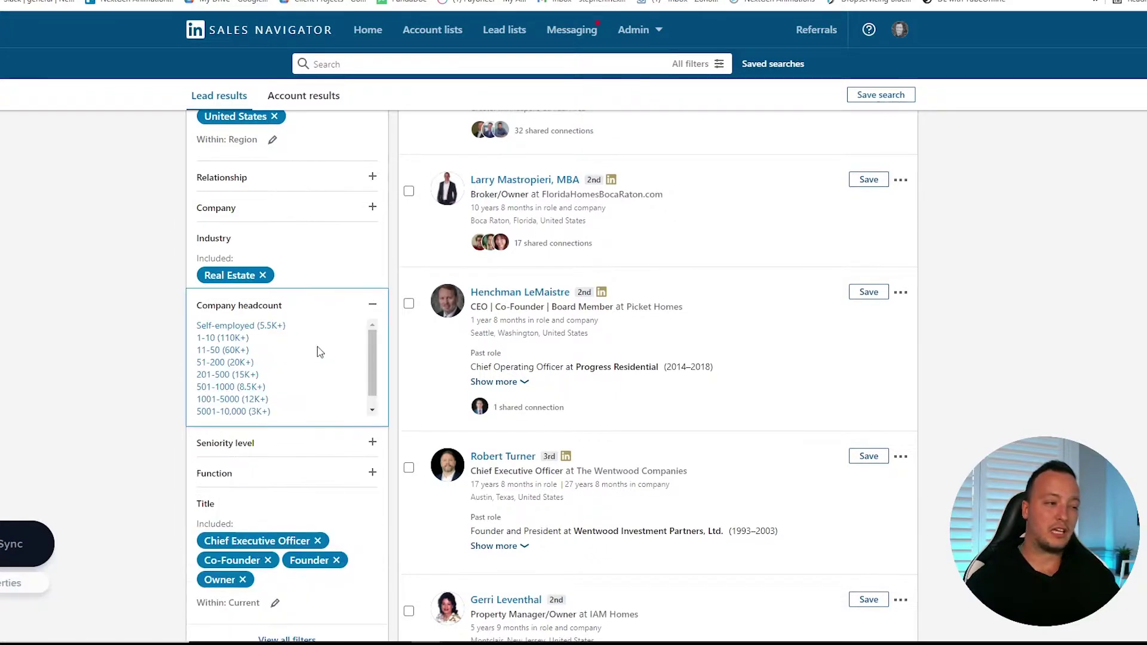
{"action": "left_click", "coordinate": [267, 327]}
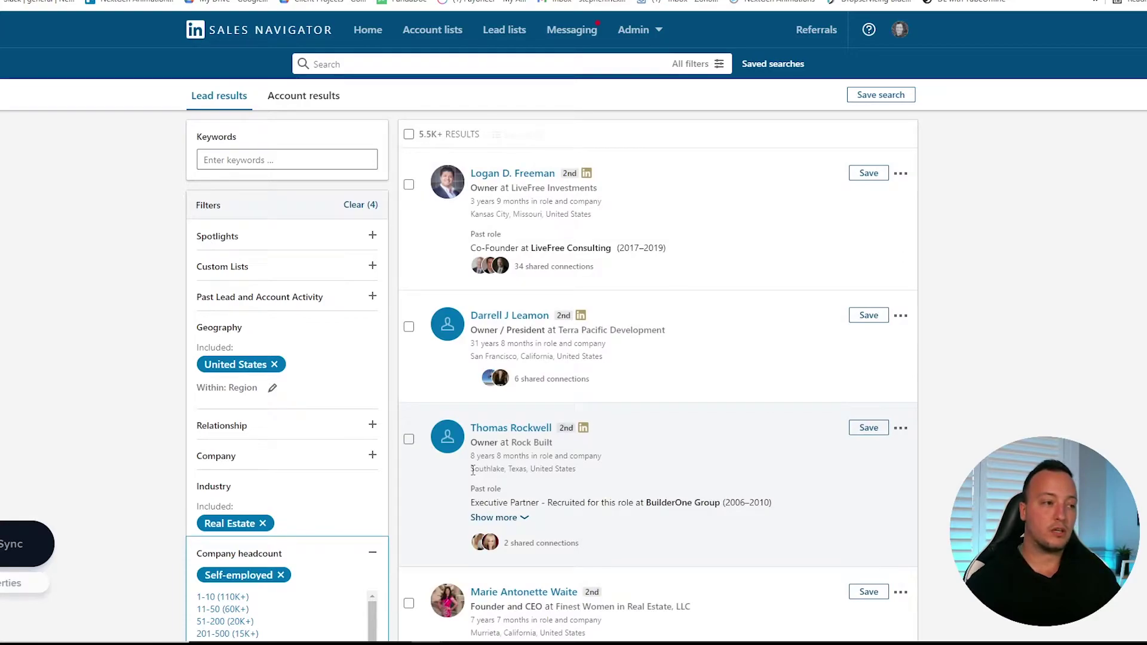
{"action": "scroll", "coordinate": [455, 483], "scroll_direction": "down", "scroll_amount": 1}
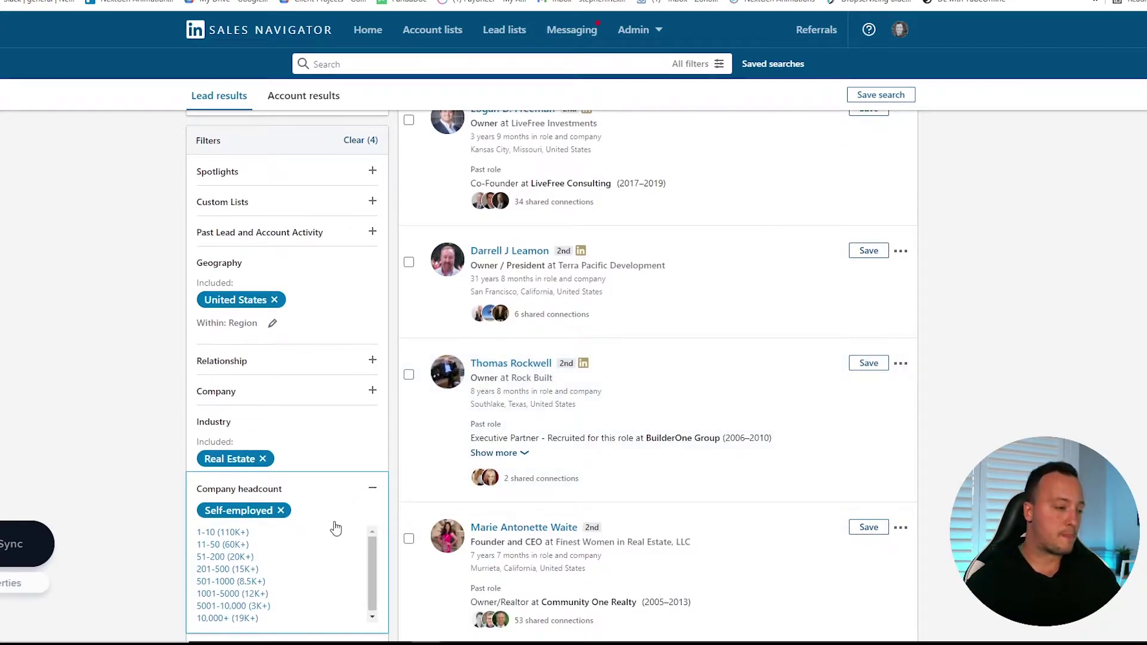
{"action": "scroll", "coordinate": [469, 507], "scroll_direction": "down", "scroll_amount": 1}
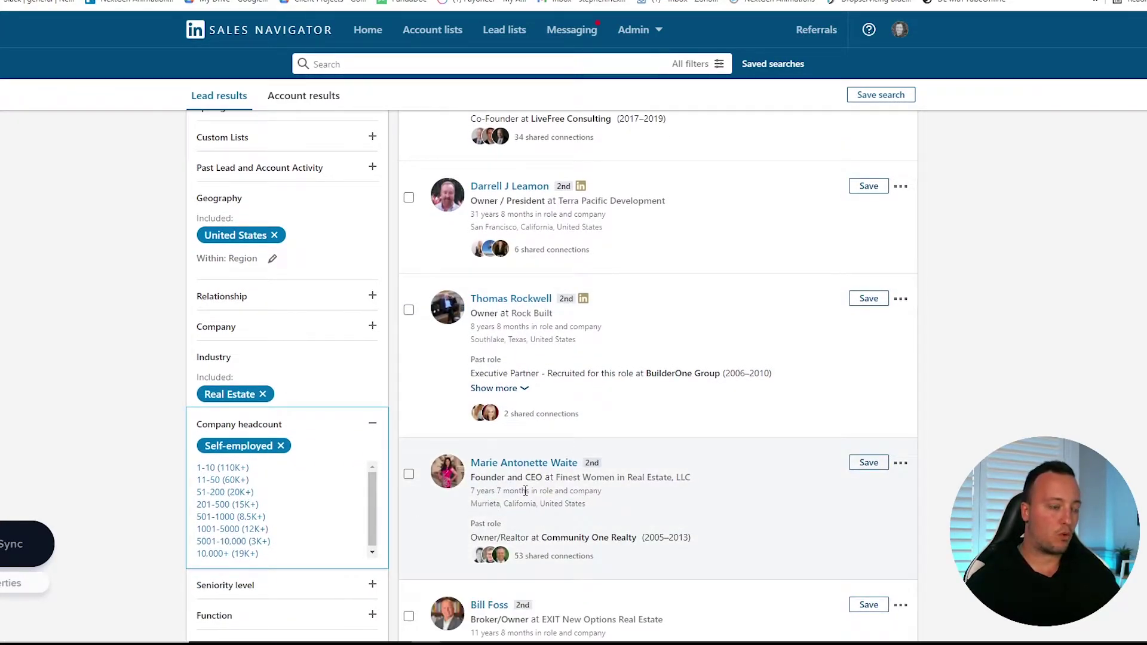
{"action": "left_click", "coordinate": [223, 467]}
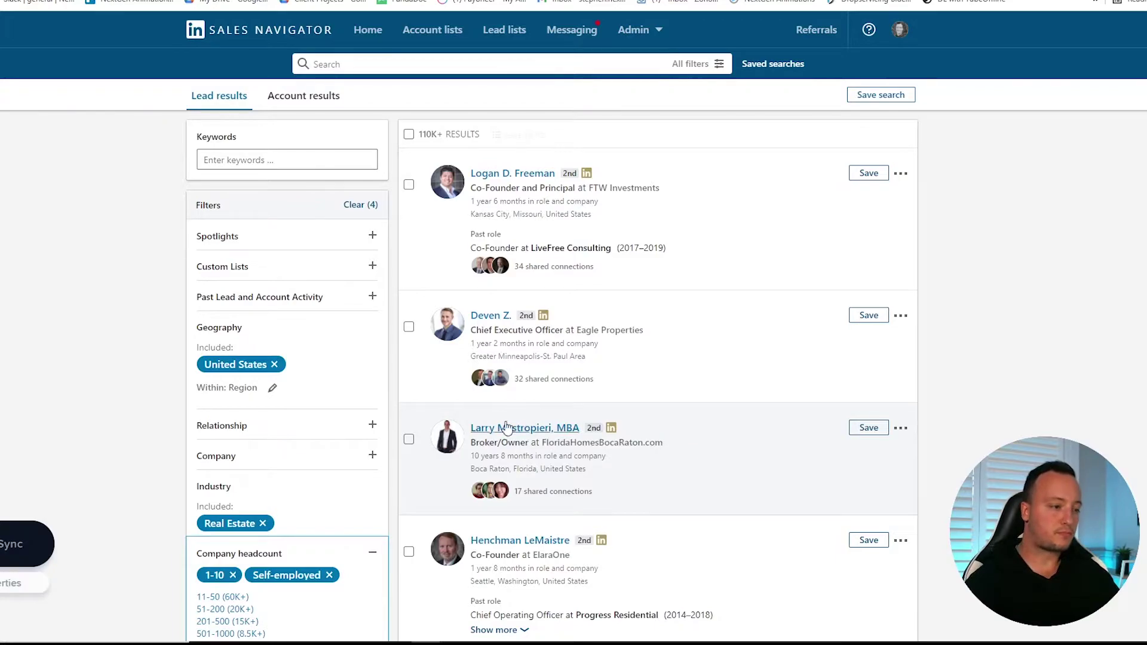
{"action": "scroll", "coordinate": [231, 514], "scroll_direction": "down", "scroll_amount": 1}
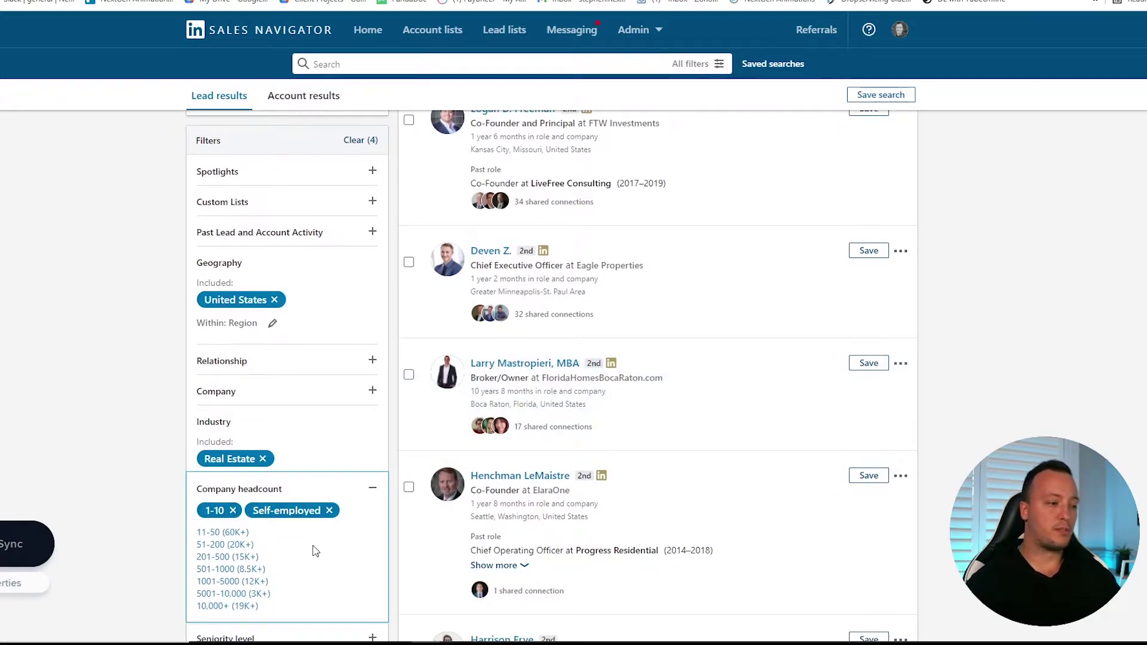
Step: Add the 11-50 company headcount range to the lead filters
{"action": "left_click", "coordinate": [223, 532]}
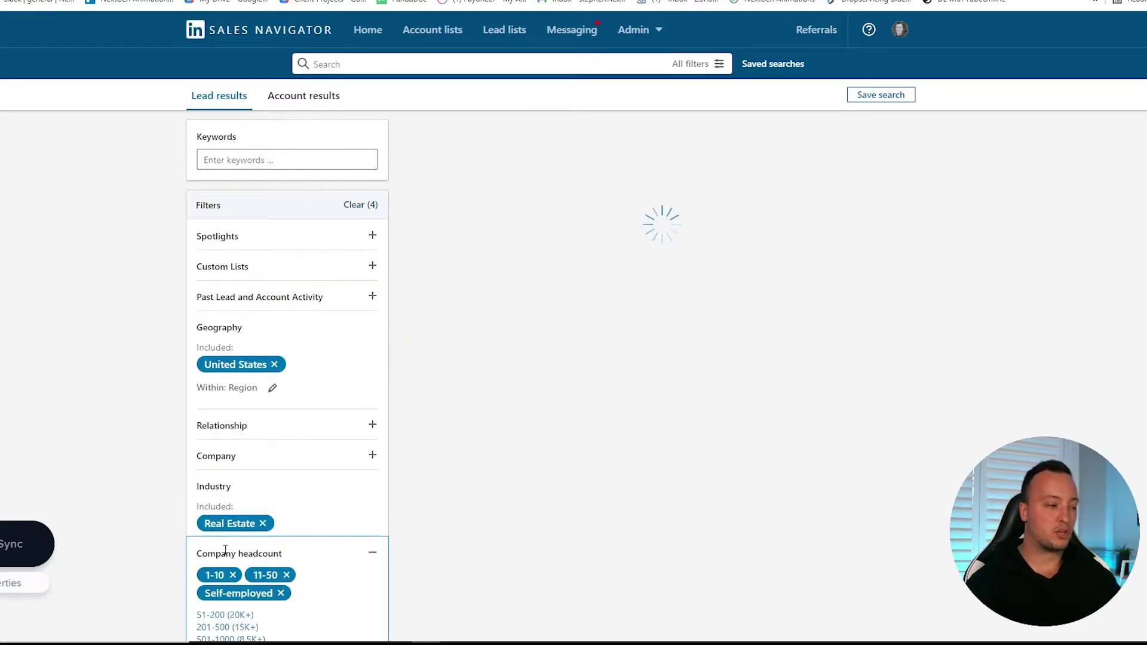
{"action": "scroll", "coordinate": [222, 562], "scroll_direction": "down", "scroll_amount": 1}
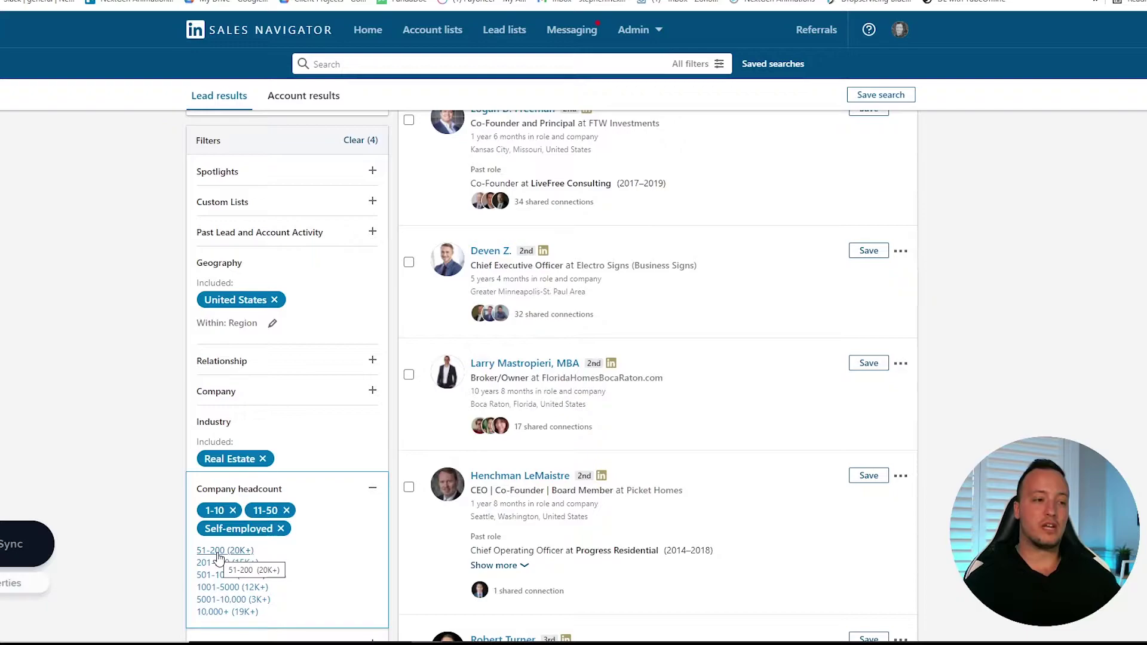
{"action": "scroll", "coordinate": [523, 558], "scroll_direction": "up", "scroll_amount": 1}
{"action": "scroll", "coordinate": [302, 540], "scroll_direction": "down", "scroll_amount": 2}
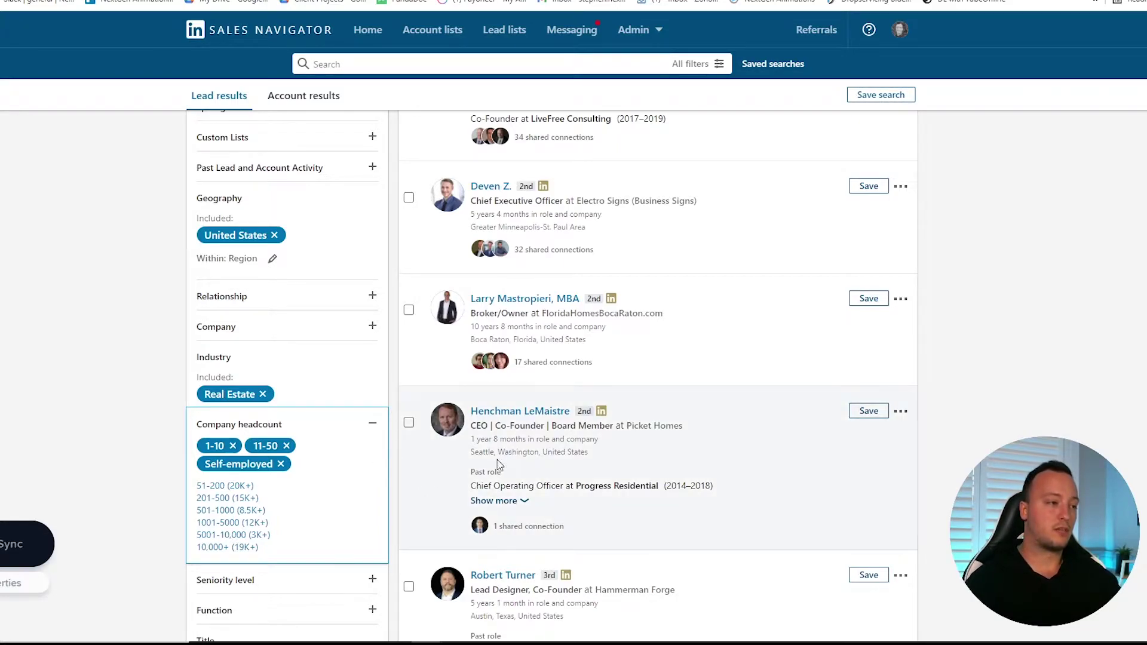
{"action": "scroll", "coordinate": [487, 434], "scroll_direction": "up", "scroll_amount": 1}
{"action": "scroll", "coordinate": [487, 435], "scroll_direction": "up", "scroll_amount": 2}
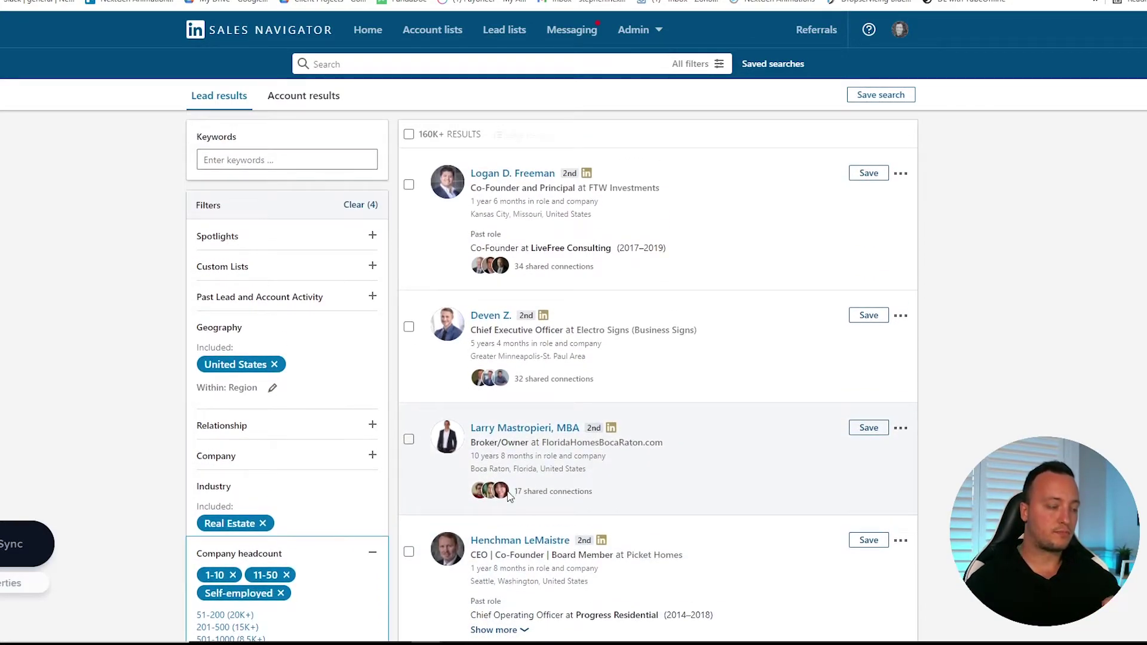
{"action": "scroll", "coordinate": [474, 428], "scroll_direction": "down", "scroll_amount": 1}
{"action": "scroll", "coordinate": [657, 494], "scroll_direction": "up", "scroll_amount": 1}
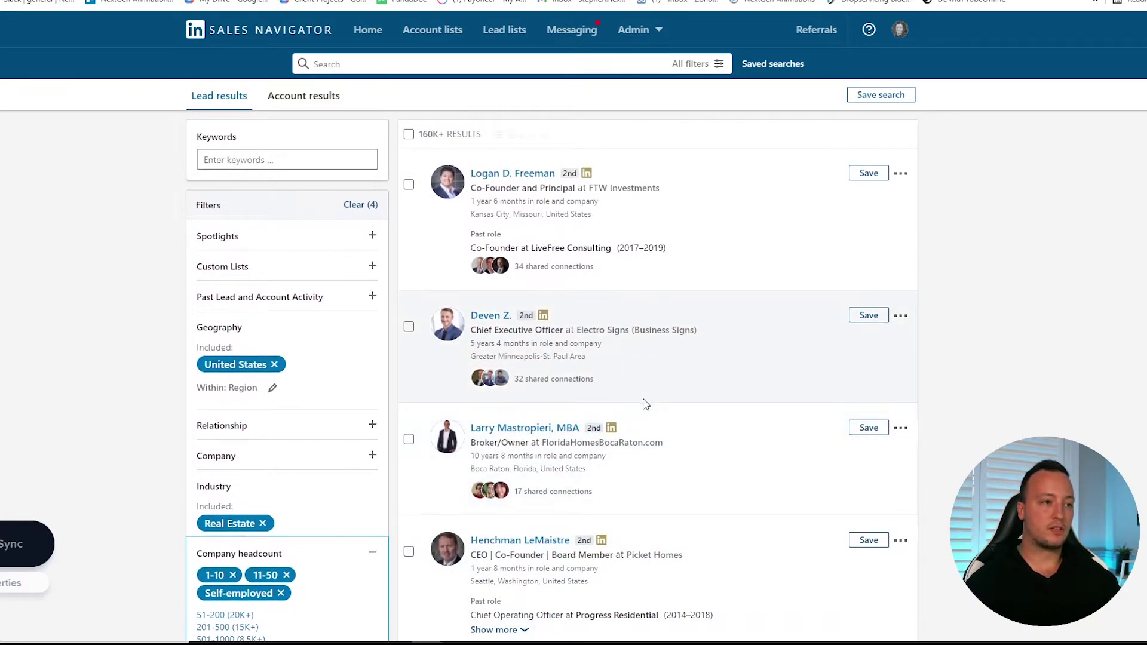
Step: Select all leads on the current results page and clear the selection again
{"action": "left_click", "coordinate": [408, 134]}
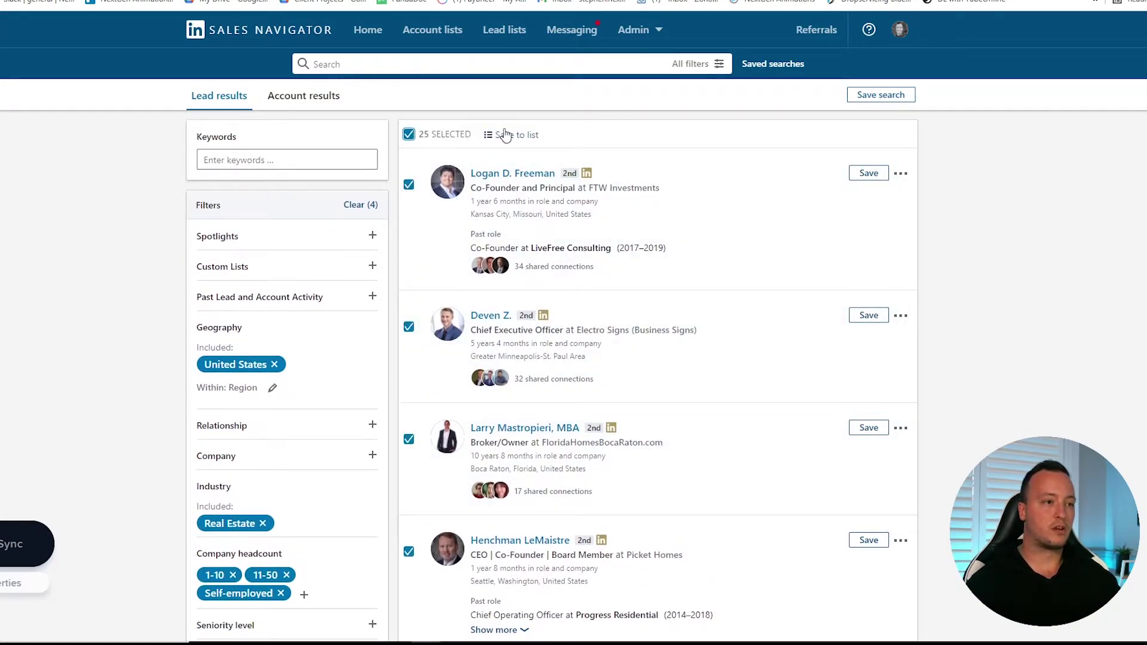
{"action": "left_click", "coordinate": [409, 135]}
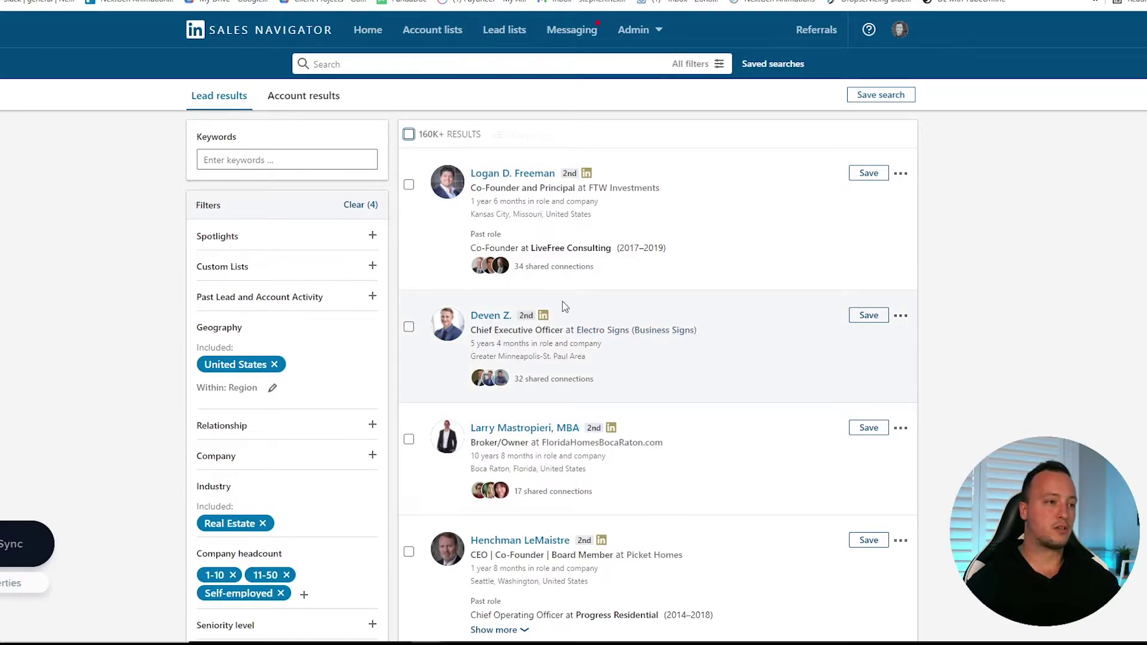
{"action": "scroll", "coordinate": [545, 324], "scroll_direction": "down", "scroll_amount": 1}
{"action": "scroll", "coordinate": [546, 324], "scroll_direction": "up", "scroll_amount": 1}
{"action": "scroll", "coordinate": [538, 448], "scroll_direction": "down", "scroll_amount": 4}
{"action": "scroll", "coordinate": [579, 505], "scroll_direction": "up", "scroll_amount": 4}
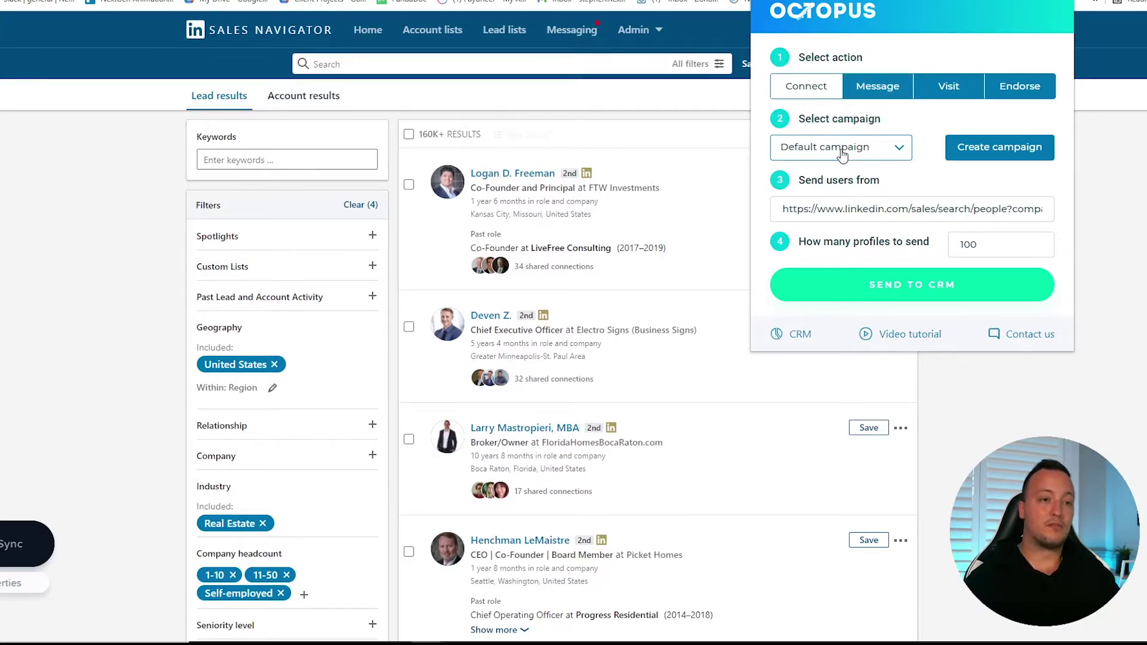
Step: Create a connect campaign named Real Estate USA in the Octopus extension
{"action": "left_click", "coordinate": [987, 153]}
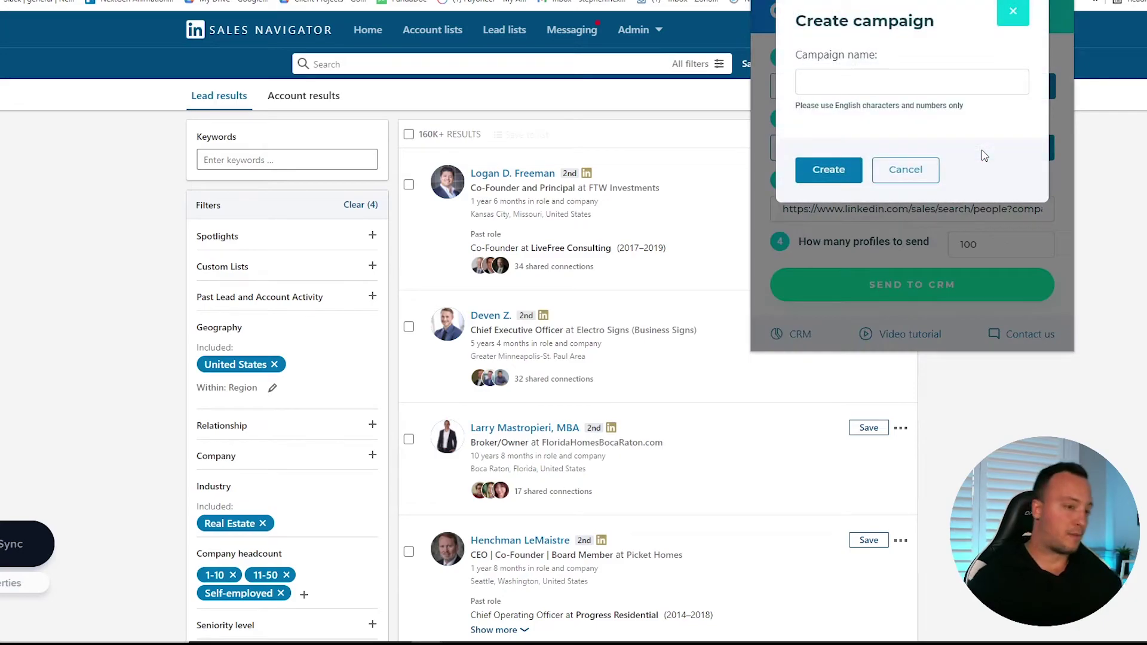
{"action": "left_click", "coordinate": [866, 80]}
{"action": "type", "text": "Re"}
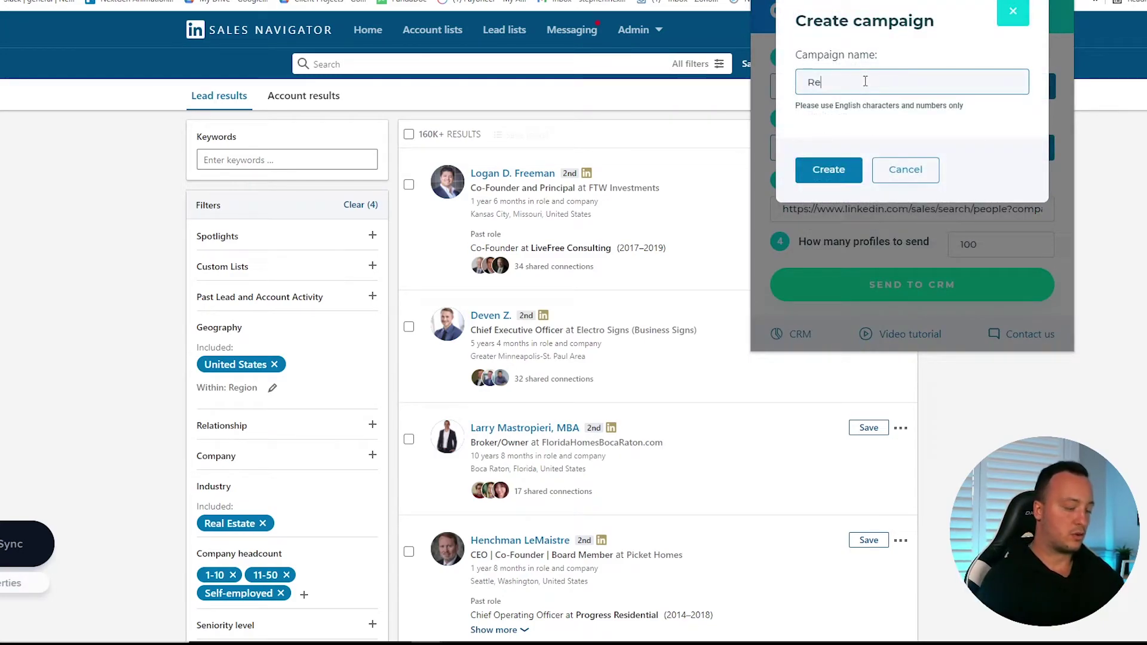
{"action": "type", "text": "al Es"}
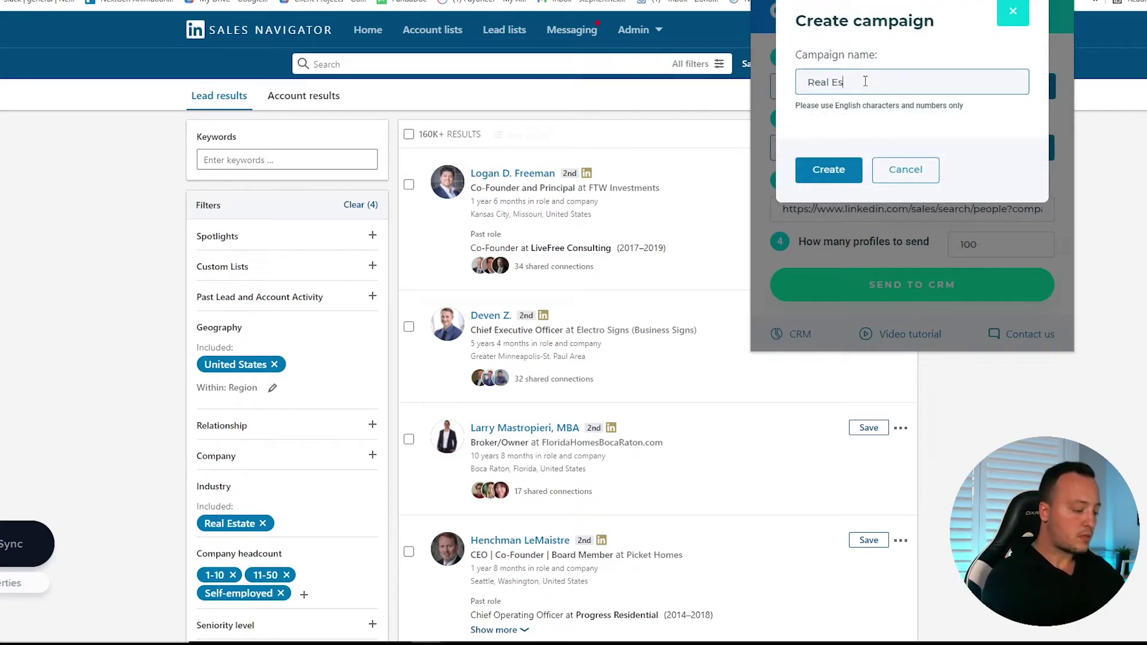
{"action": "type", "text": "tate USA"}
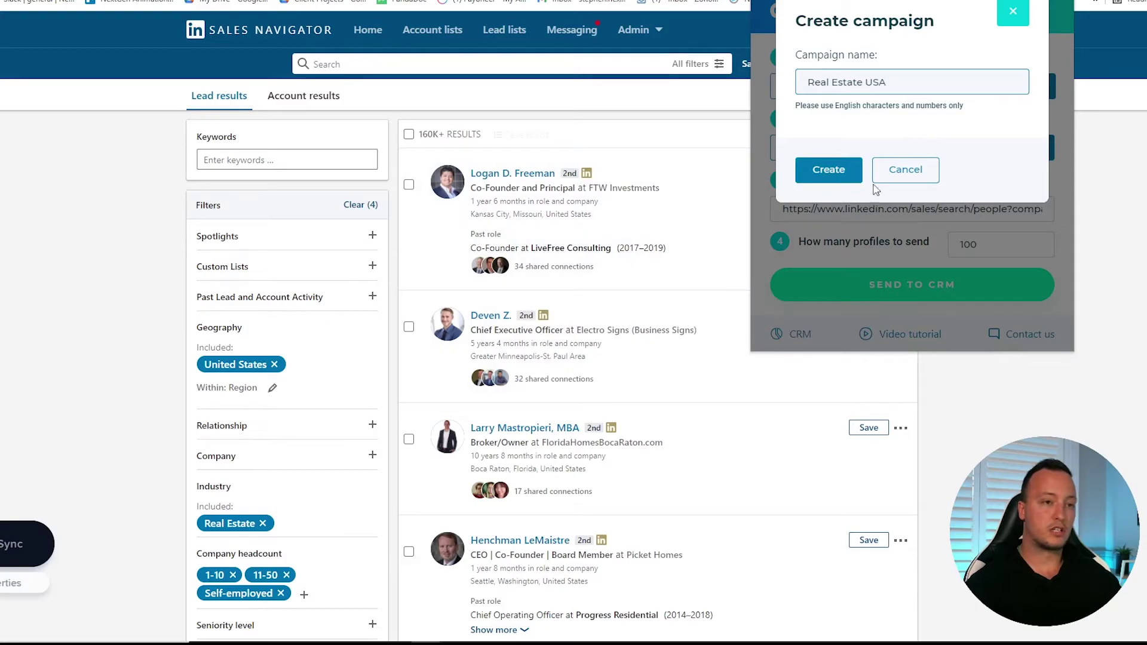
{"action": "left_click", "coordinate": [828, 175]}
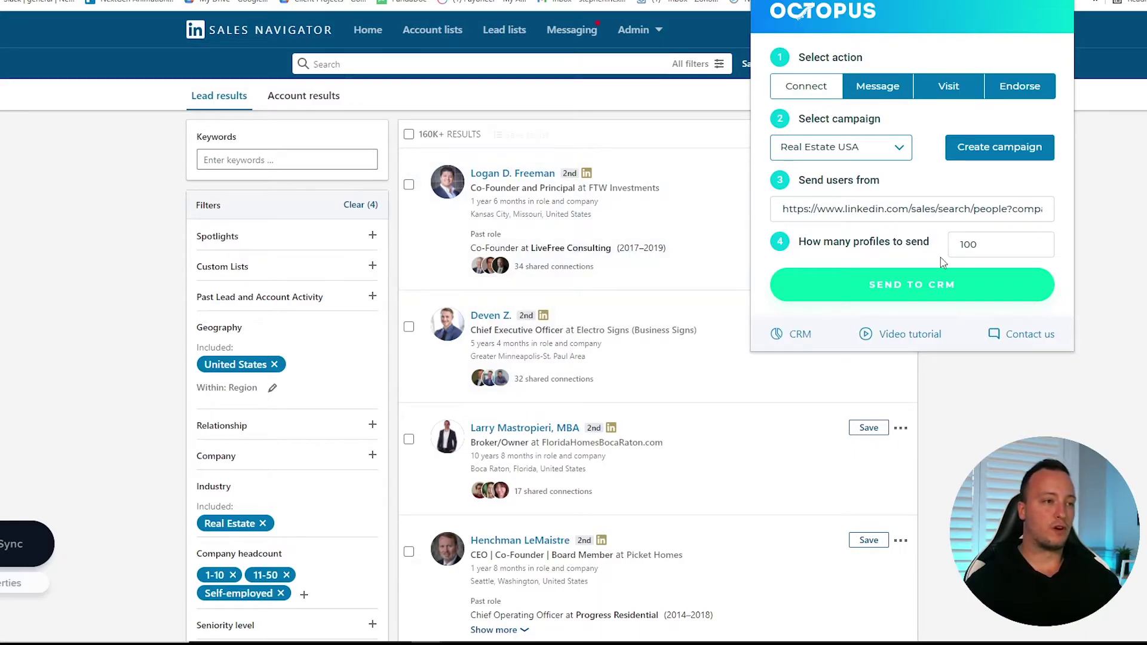
Step: Send 1000 profiles from the search to the Real Estate USA campaign and open it in the Octopus CRM, dismissing the transfer report
{"action": "double_click", "coordinate": [1001, 247]}
{"action": "type", "text": "1000"}
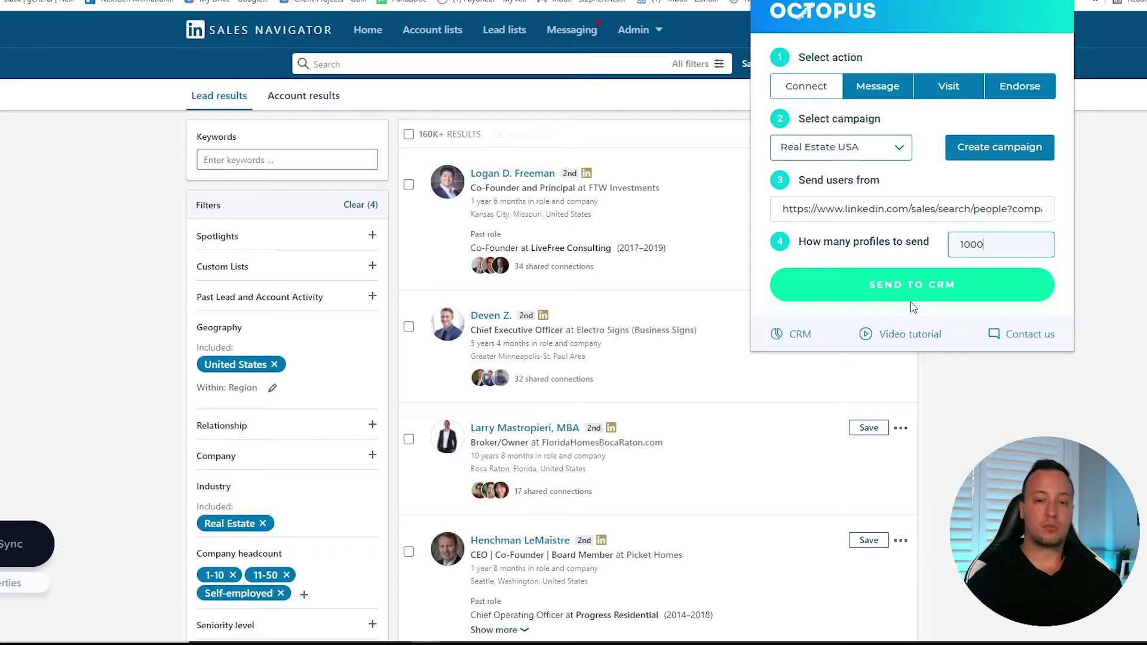
{"action": "left_click", "coordinate": [891, 286]}
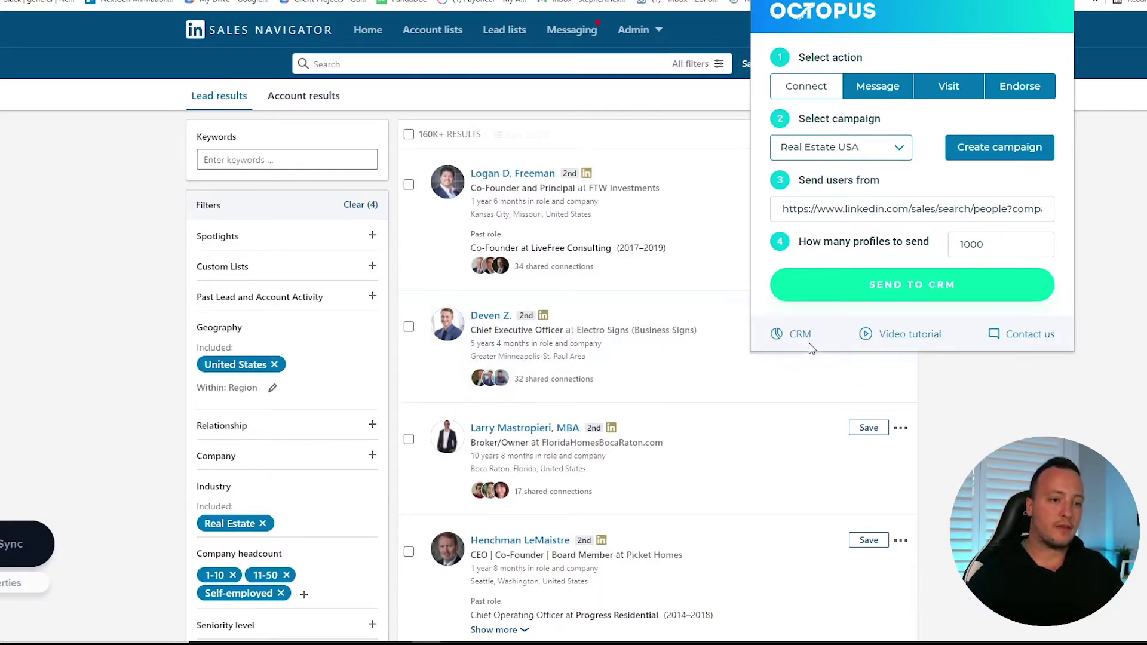
{"action": "left_click", "coordinate": [791, 339]}
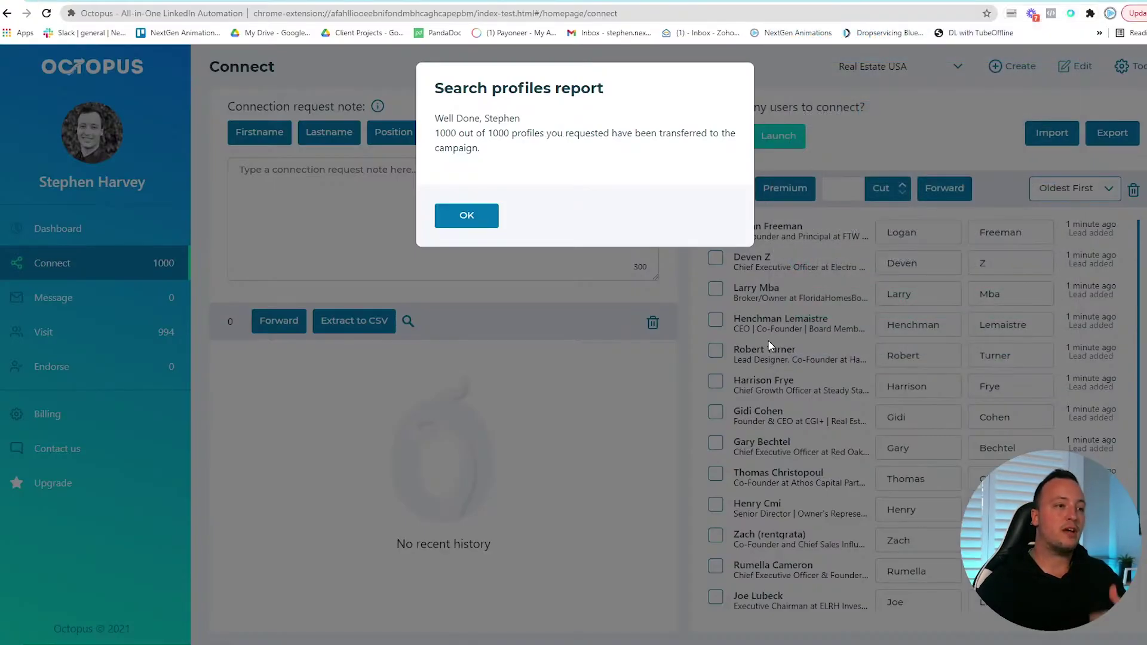
{"action": "left_click", "coordinate": [461, 219]}
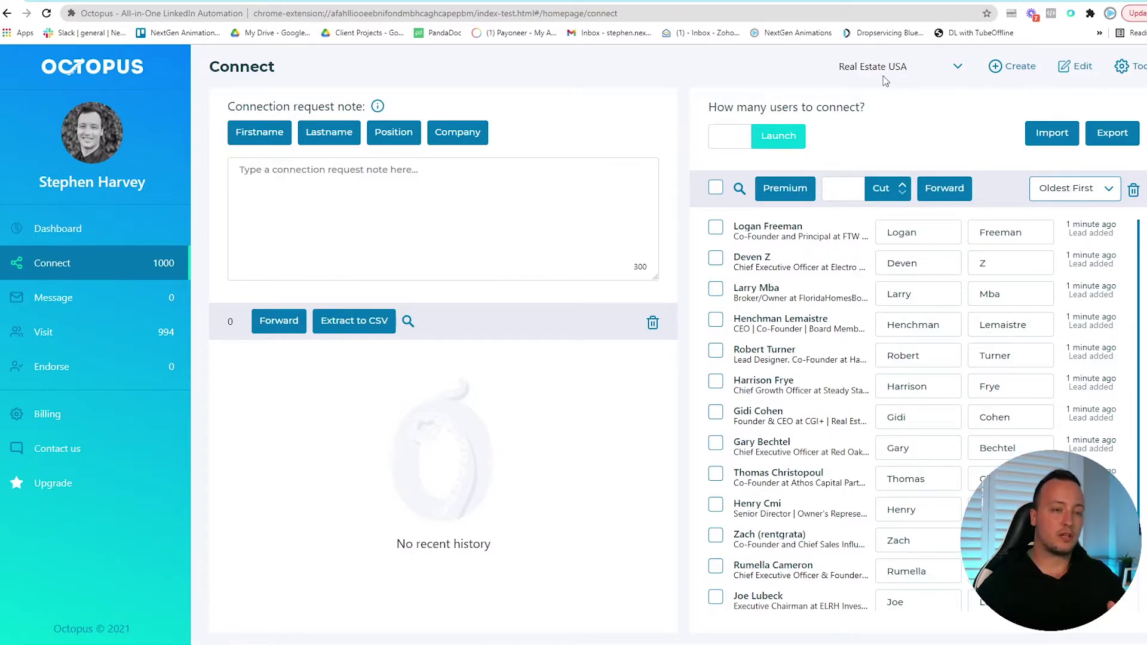
Step: Find the lead whose name consists only of two initials in the campaign's list and delete it
{"action": "scroll", "coordinate": [920, 418], "scroll_direction": "down", "scroll_amount": 2}
{"action": "scroll", "coordinate": [920, 418], "scroll_direction": "up", "scroll_amount": 2}
{"action": "scroll", "coordinate": [920, 418], "scroll_direction": "down", "scroll_amount": 6}
{"action": "scroll", "coordinate": [921, 418], "scroll_direction": "up", "scroll_amount": 4}
{"action": "scroll", "coordinate": [920, 419], "scroll_direction": "down", "scroll_amount": 5}
{"action": "scroll", "coordinate": [978, 445], "scroll_direction": "down", "scroll_amount": 2}
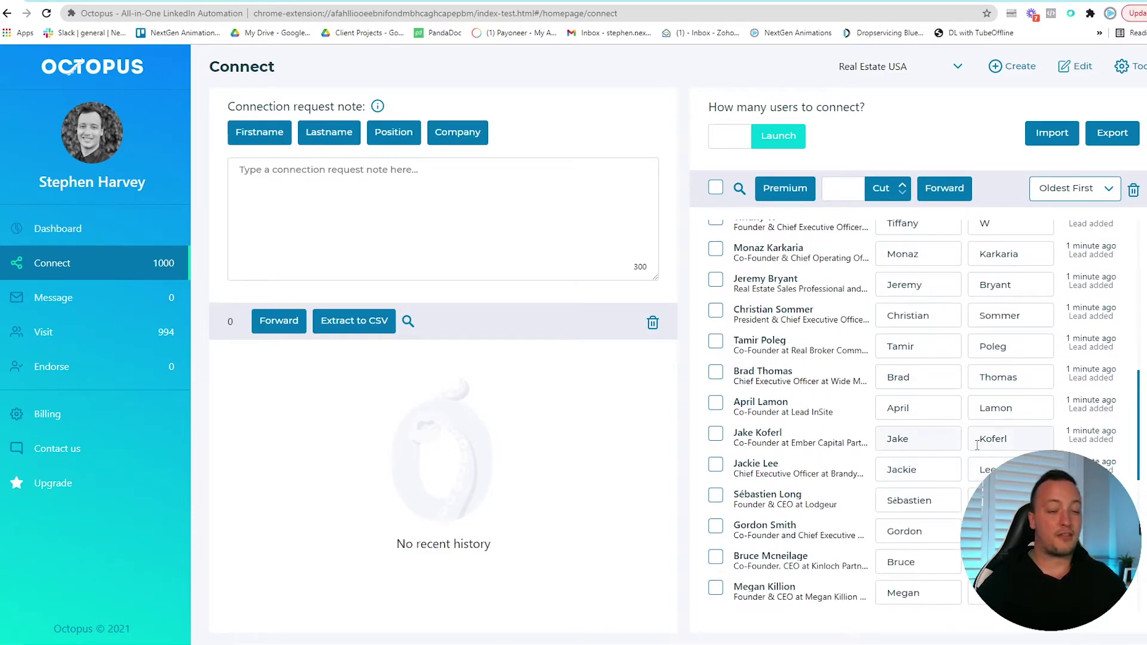
{"action": "scroll", "coordinate": [975, 442], "scroll_direction": "up", "scroll_amount": 1}
{"action": "scroll", "coordinate": [962, 439], "scroll_direction": "down", "scroll_amount": 5}
{"action": "scroll", "coordinate": [939, 461], "scroll_direction": "down", "scroll_amount": 4}
{"action": "scroll", "coordinate": [947, 484], "scroll_direction": "down", "scroll_amount": 8}
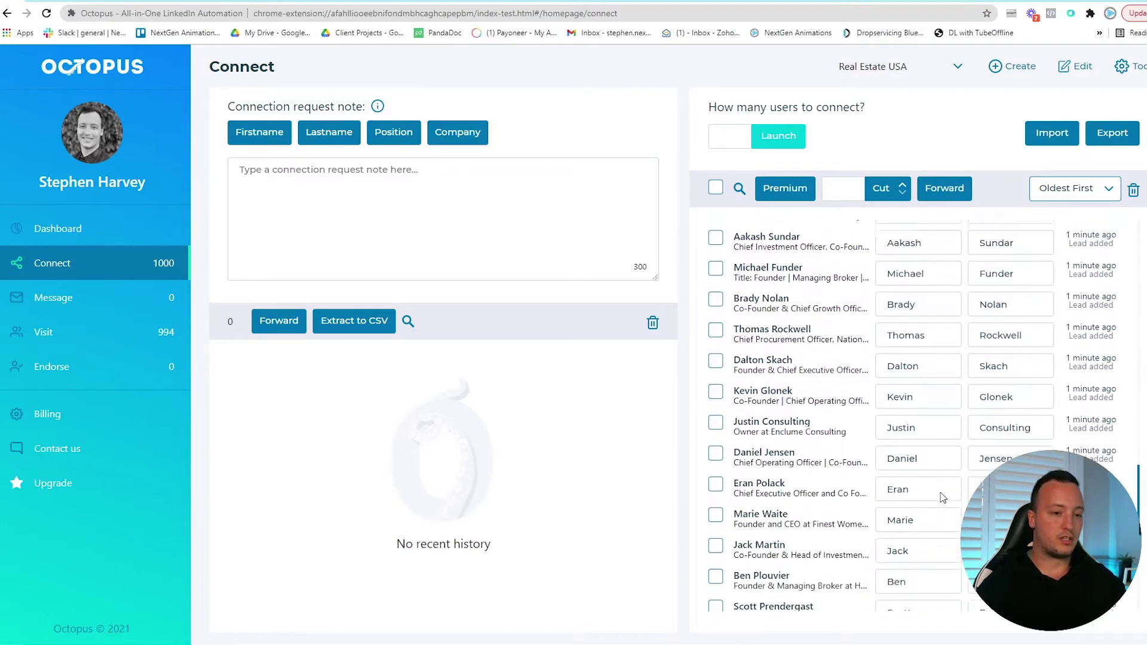
{"action": "scroll", "coordinate": [944, 494], "scroll_direction": "down", "scroll_amount": 3}
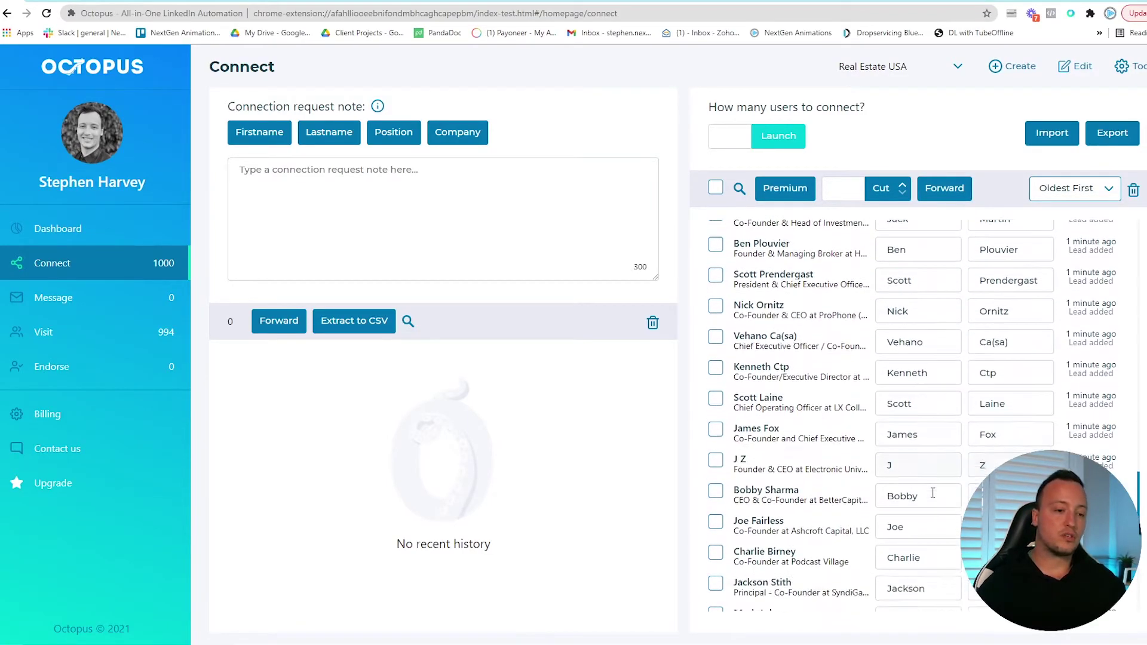
{"action": "scroll", "coordinate": [830, 459], "scroll_direction": "up", "scroll_amount": 2}
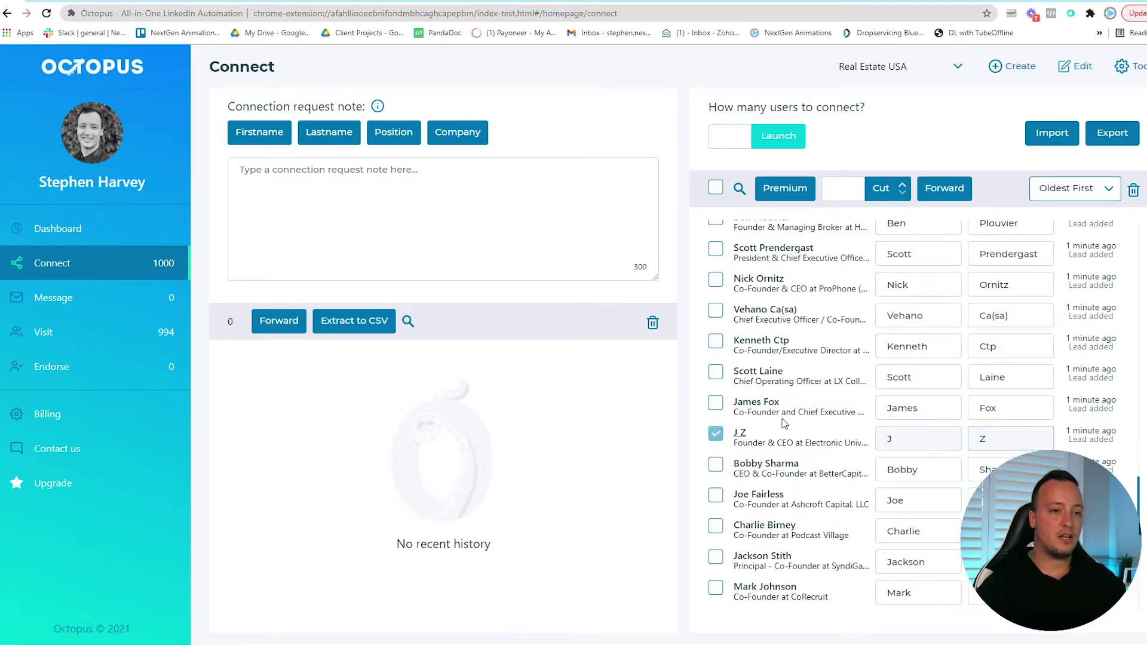
{"action": "left_click", "coordinate": [1134, 192]}
Step: Find the lead whose first name is only the title Dr and delete it from the campaign
{"action": "scroll", "coordinate": [926, 474], "scroll_direction": "down", "scroll_amount": 10}
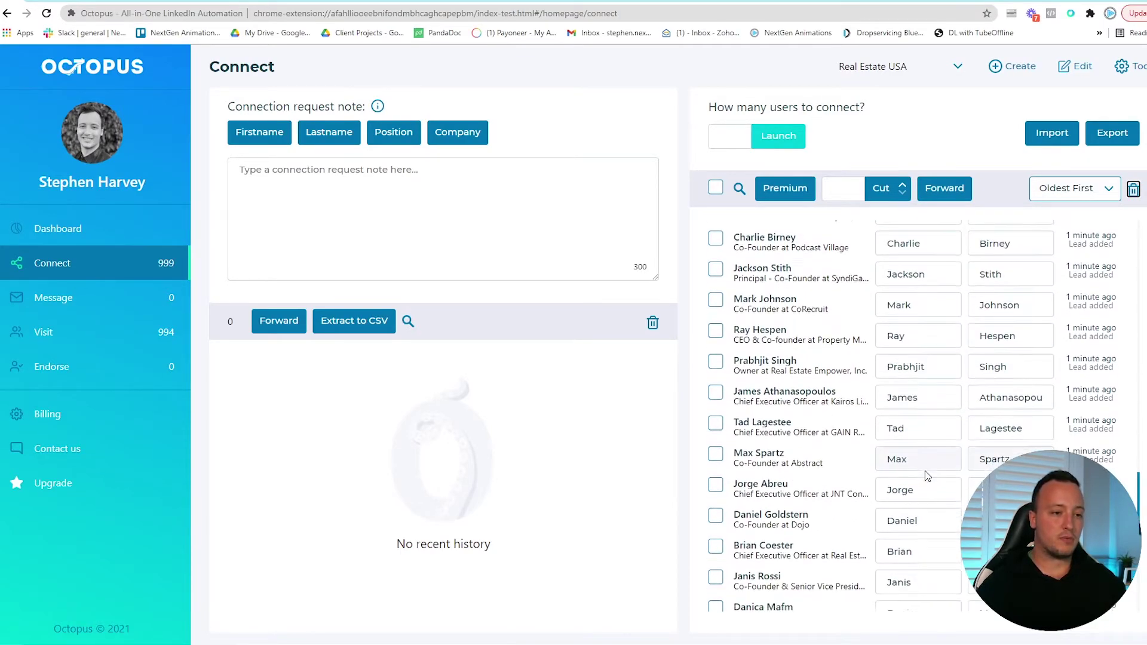
{"action": "scroll", "coordinate": [926, 474], "scroll_direction": "down", "scroll_amount": 12}
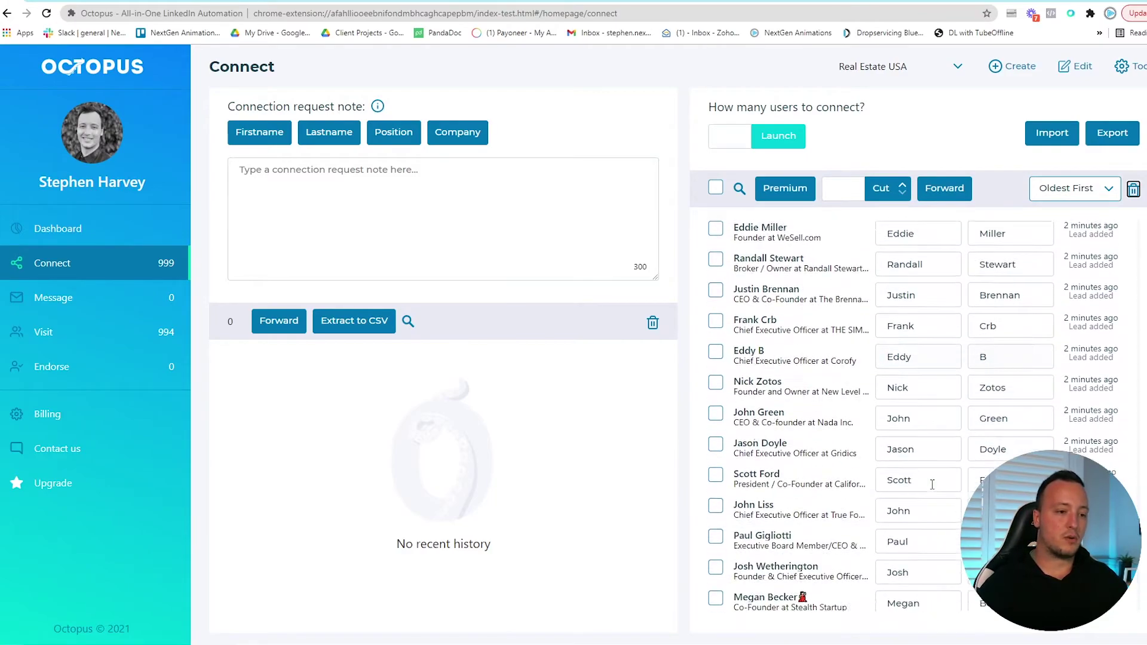
{"action": "scroll", "coordinate": [944, 417], "scroll_direction": "down", "scroll_amount": 8}
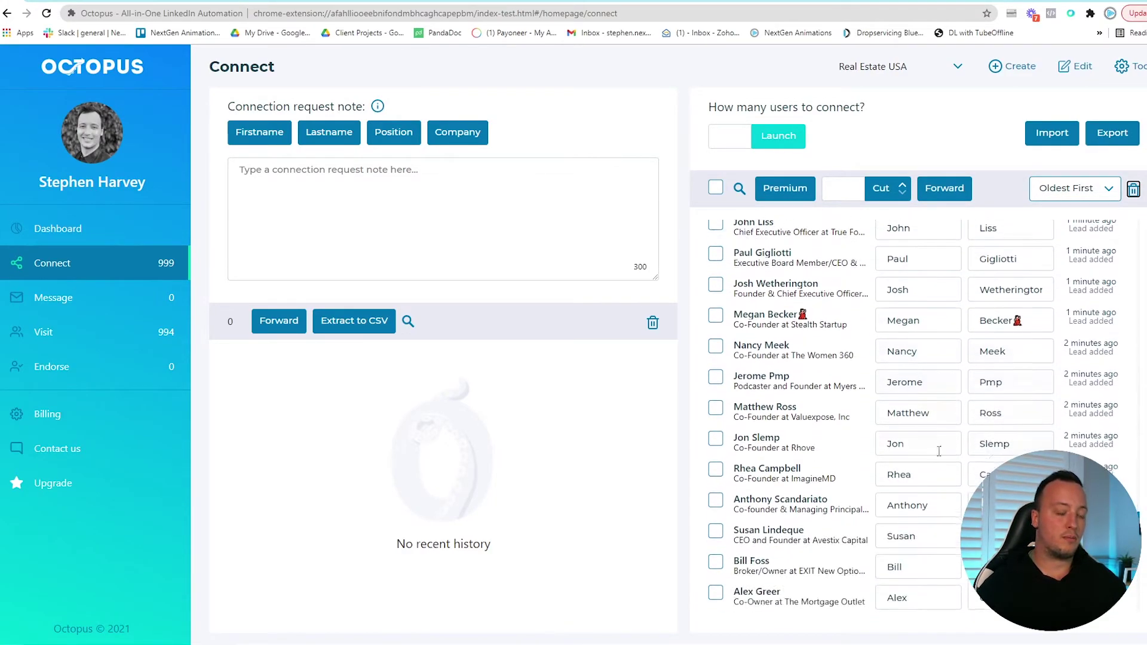
{"action": "scroll", "coordinate": [901, 442], "scroll_direction": "down", "scroll_amount": 5}
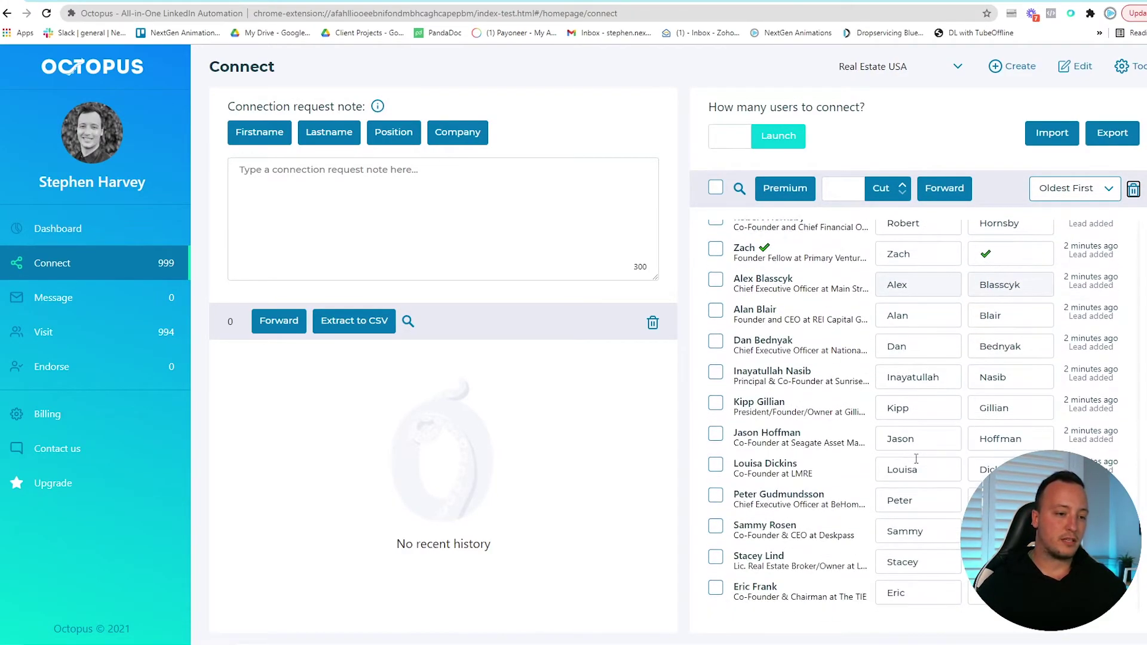
{"action": "scroll", "coordinate": [923, 460], "scroll_direction": "down", "scroll_amount": 6}
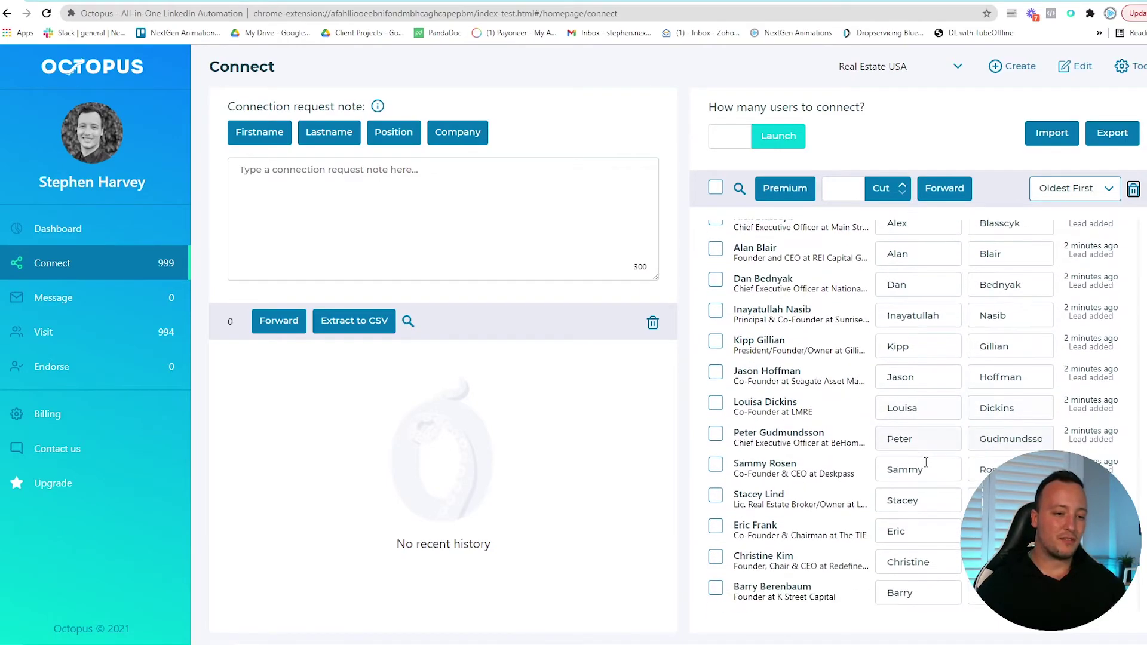
{"action": "scroll", "coordinate": [927, 467], "scroll_direction": "down", "scroll_amount": 5}
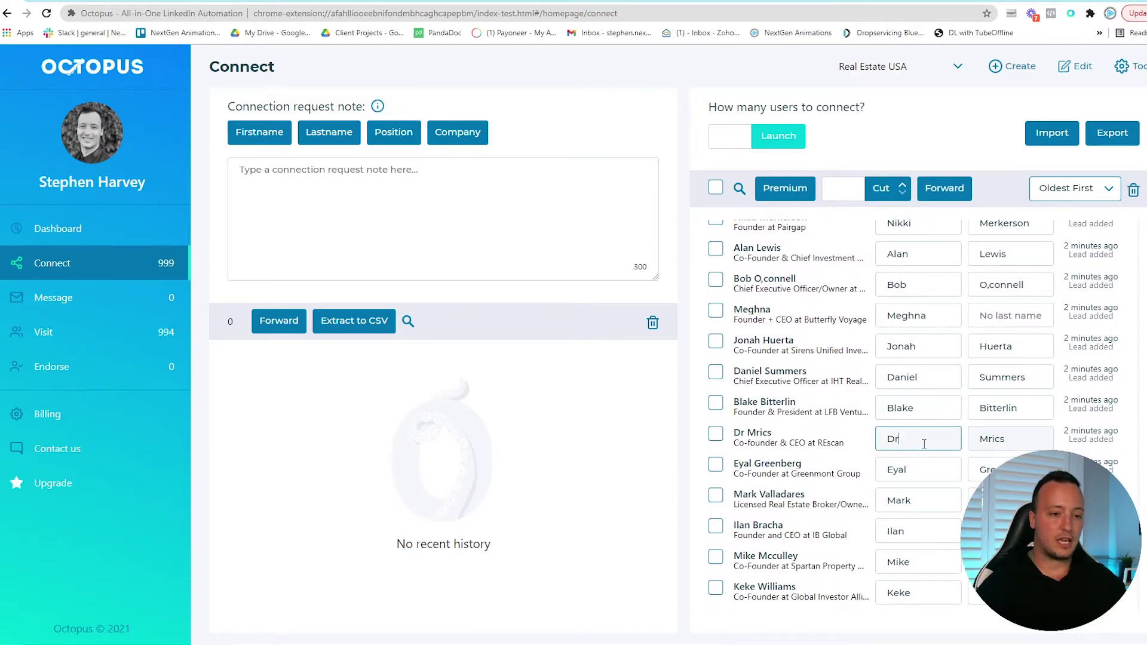
{"action": "left_click", "coordinate": [716, 434]}
{"action": "left_click", "coordinate": [1134, 190]}
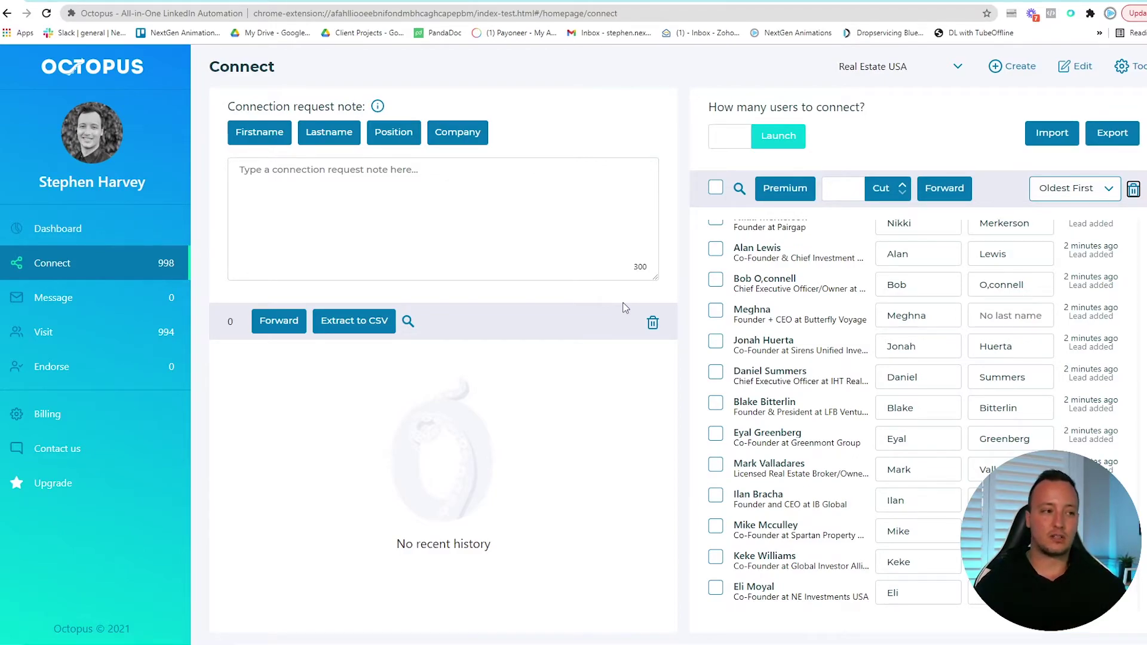
Step: Start the connection request note with the greeting "Hey" followed by the first-name placeholder
{"action": "left_click", "coordinate": [383, 192]}
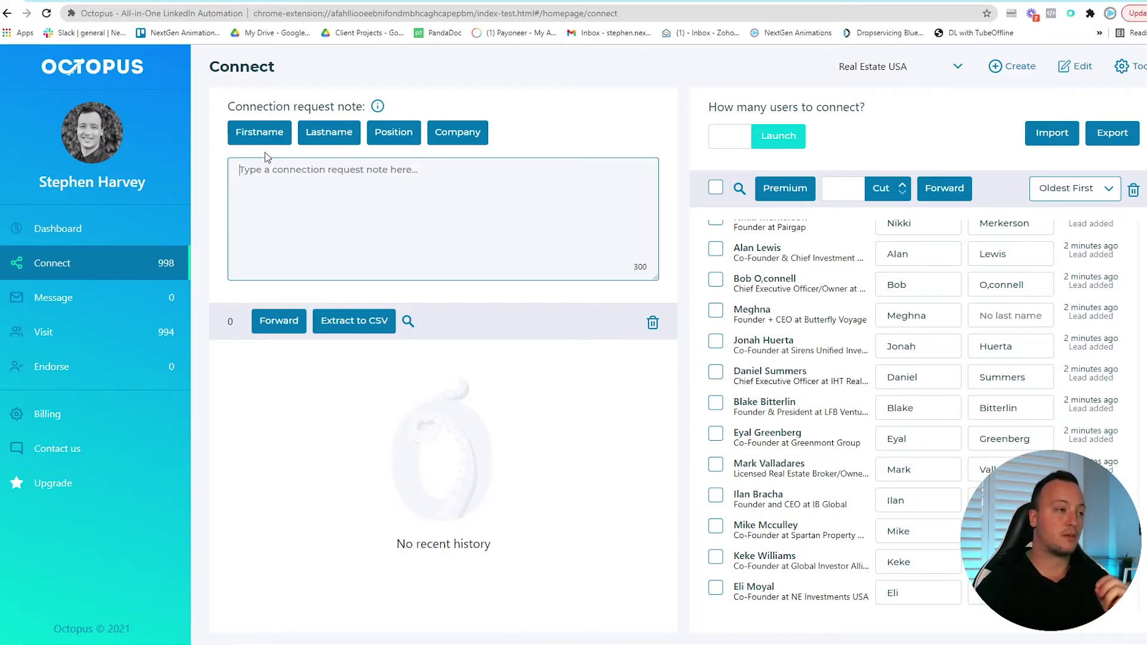
{"action": "left_click", "coordinate": [258, 136]}
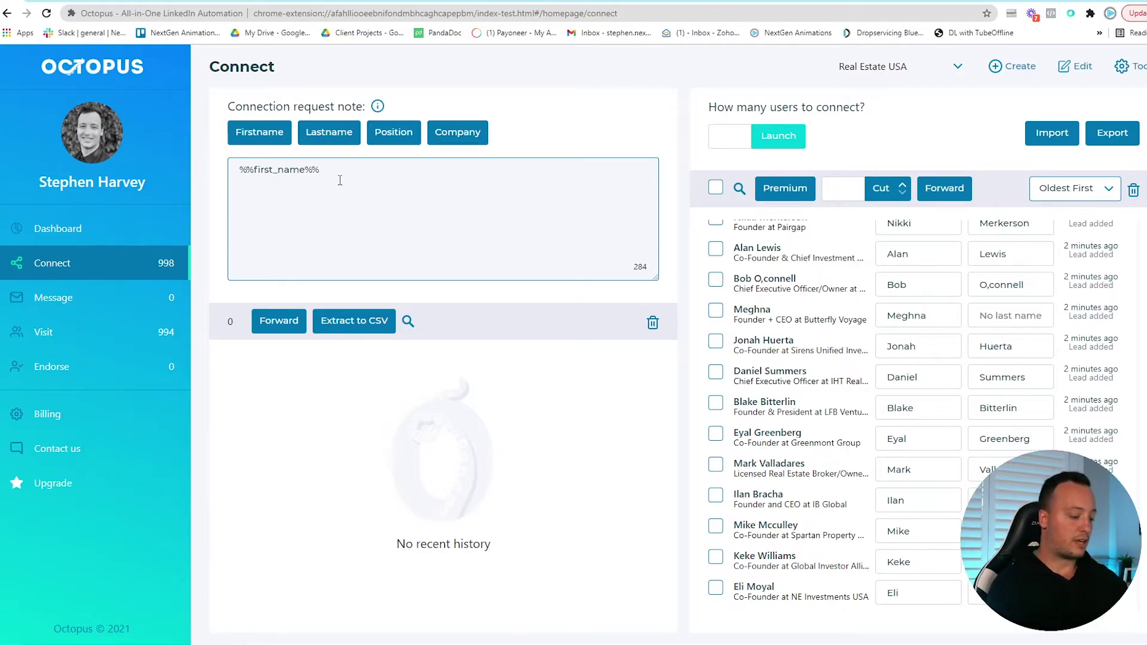
{"action": "key", "text": "Up"}
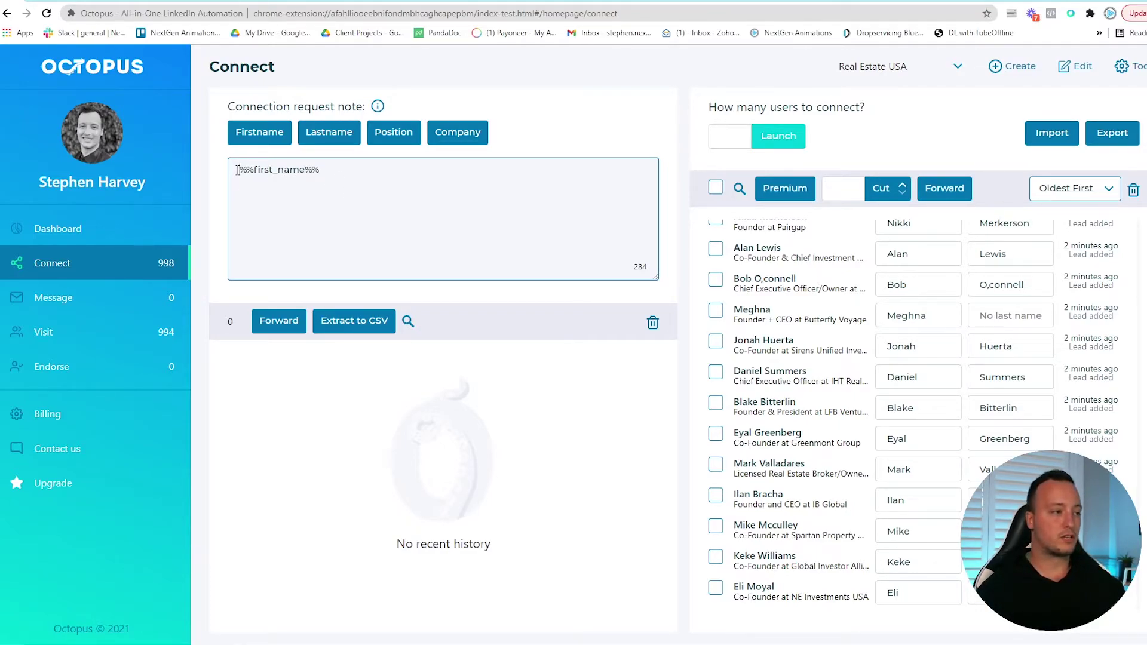
{"action": "type", "text": "Hey"}
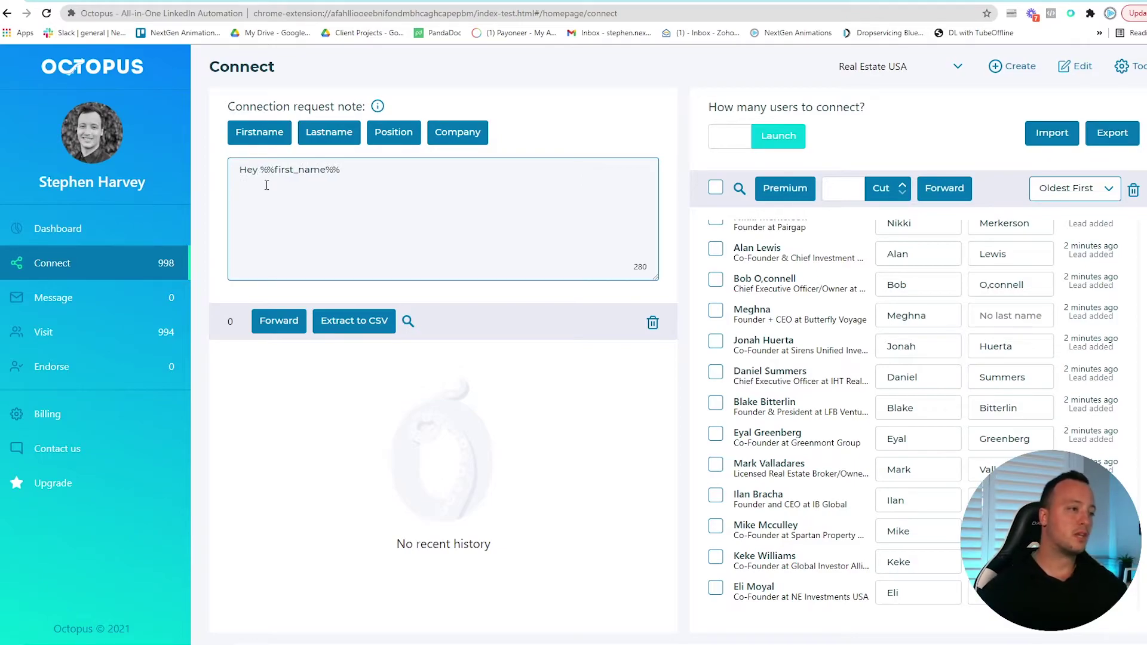
Step: Below the greeting, write "I help Real Estate business generate an extra $100,000 ARR through" in the connection request note
{"action": "left_click", "coordinate": [259, 208]}
{"action": "type", "text": "I help Real Estate business generate an ext"}
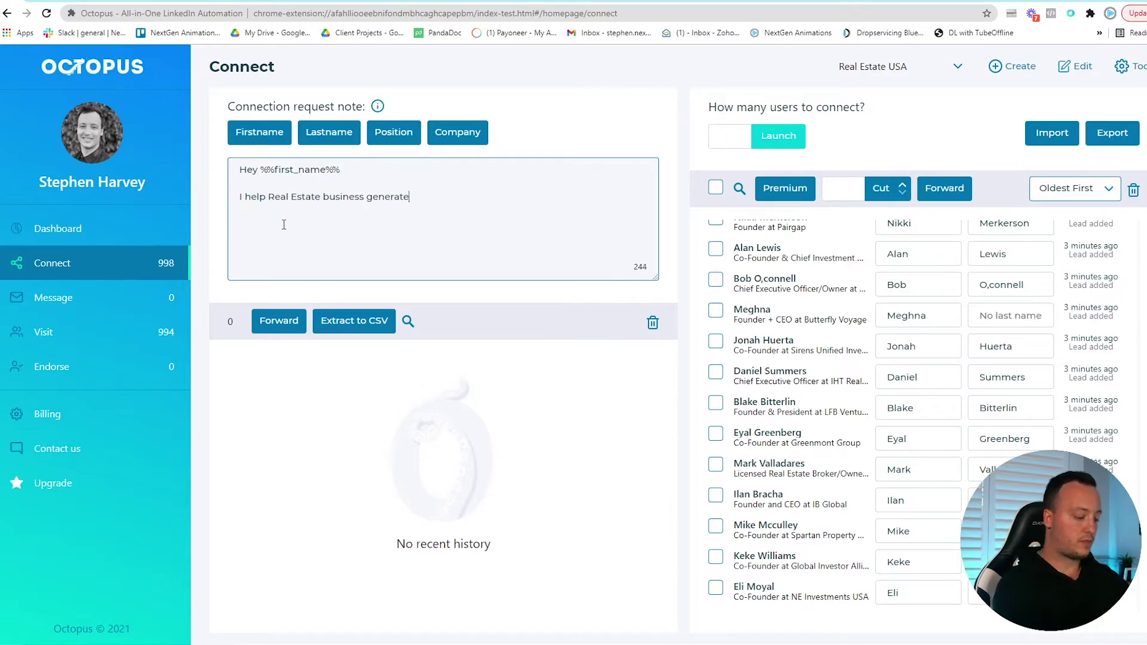
{"action": "type", "text": "$100,00"}
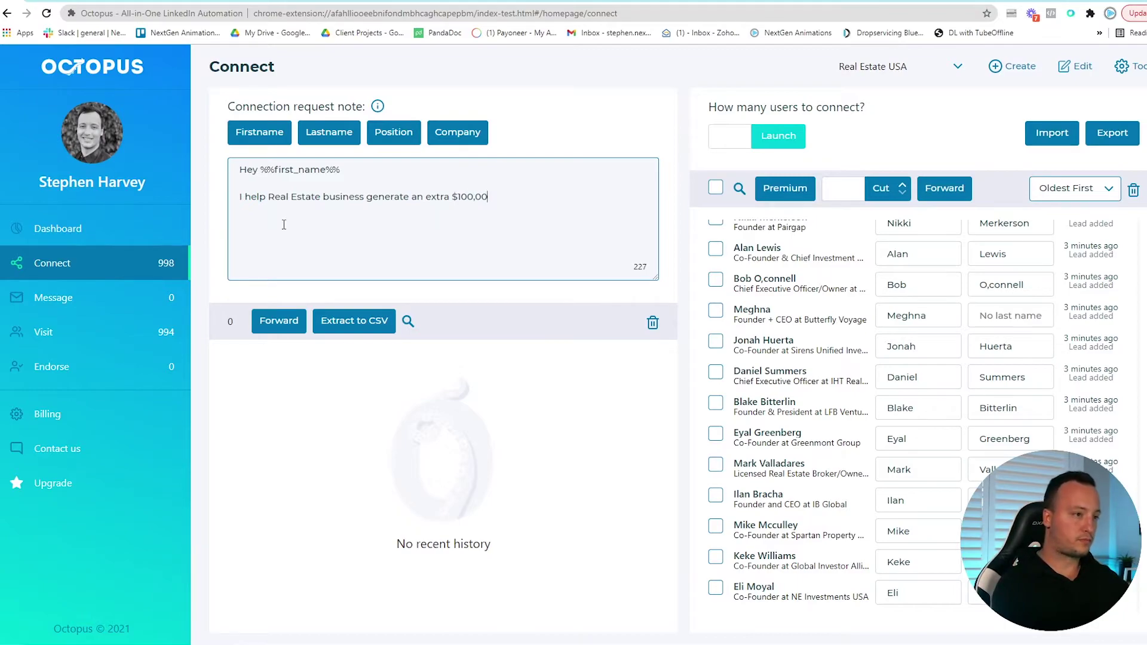
{"action": "type", "text": "0 ARR"}
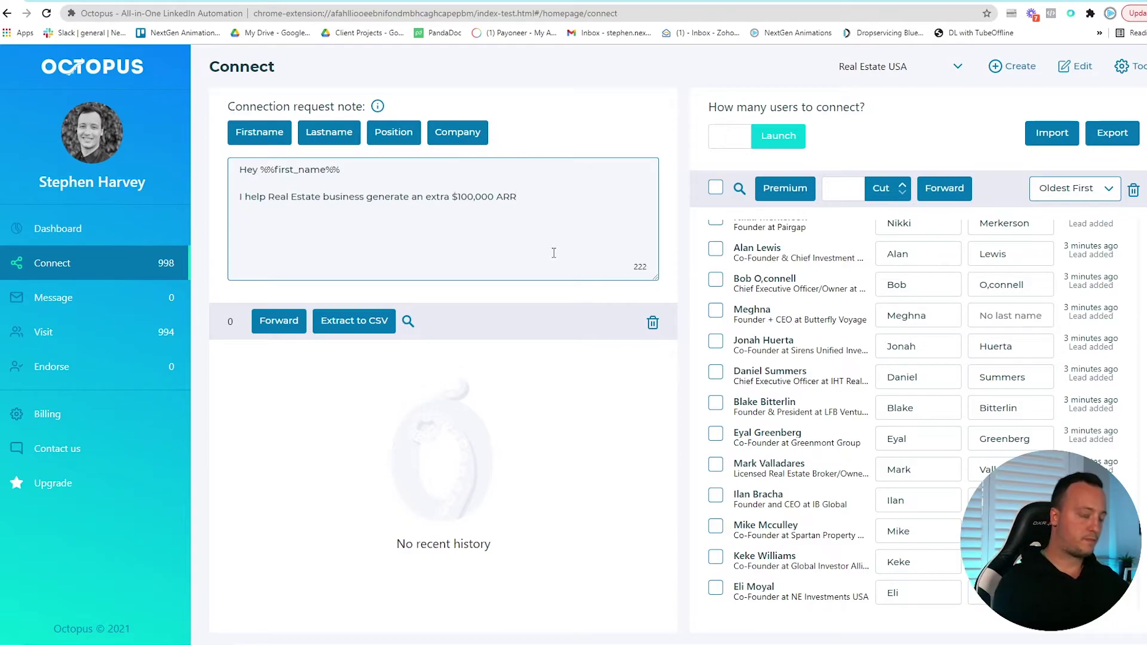
{"action": "type", "text": " through"}
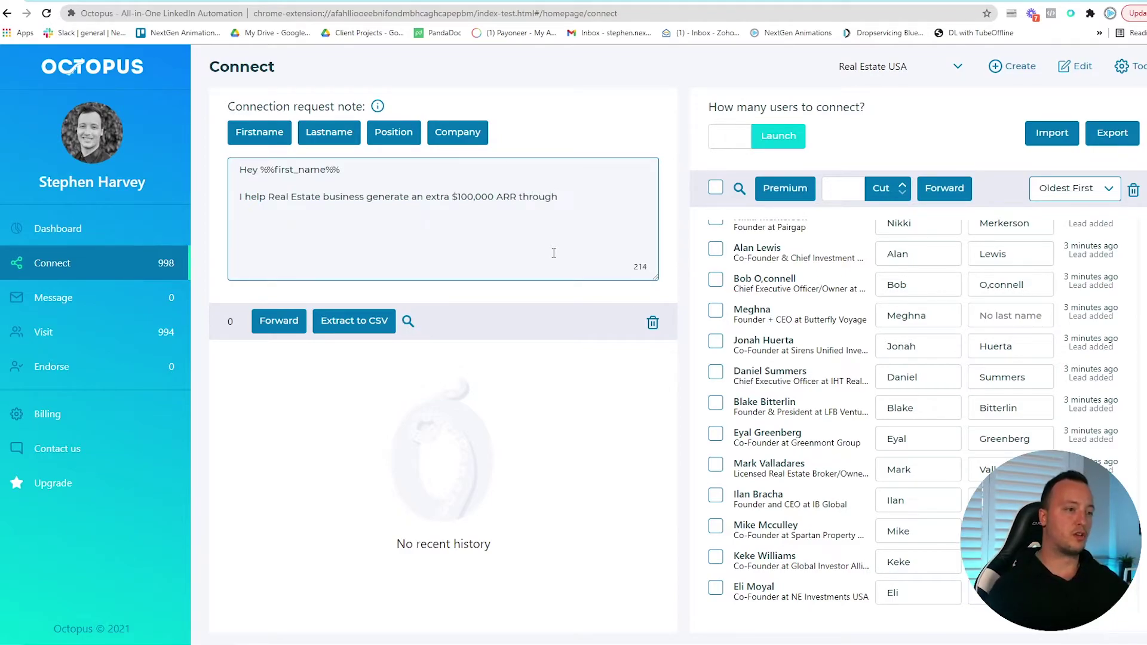
{"action": "type", "text": " inser"}
{"action": "key", "text": "BackSpace"}
{"action": "key", "text": "BackSpace"}
{"action": "key", "text": "BackSpace"}
{"action": "key", "text": "BackSpace"}
{"action": "key", "text": "BackSpace"}
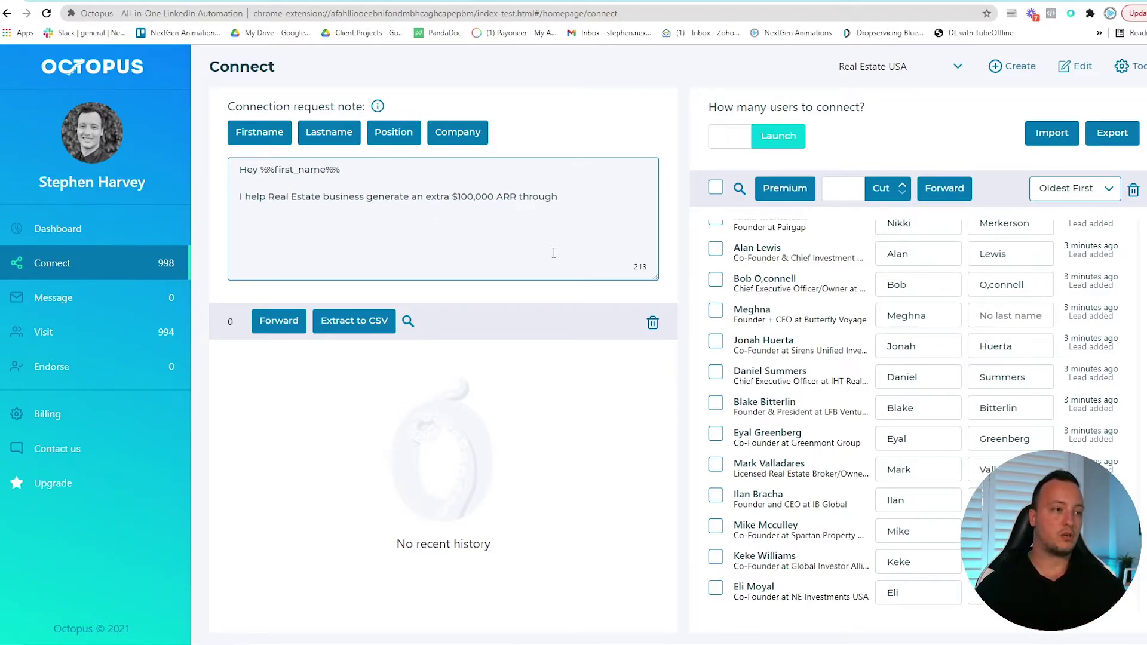
Step: Replace "ARR" in the note with "onto their bottom line"
{"action": "double_click", "coordinate": [509, 200]}
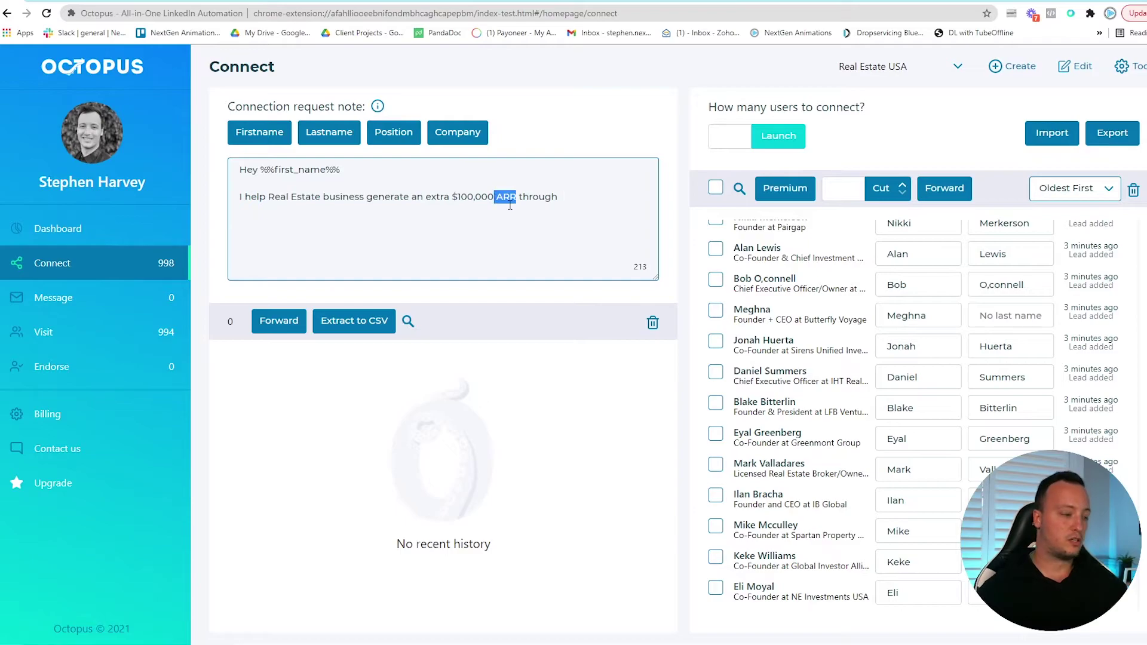
{"action": "type", "text": "ot"}
{"action": "key", "text": "BackSpace"}
{"action": "type", "text": "nlo their"}
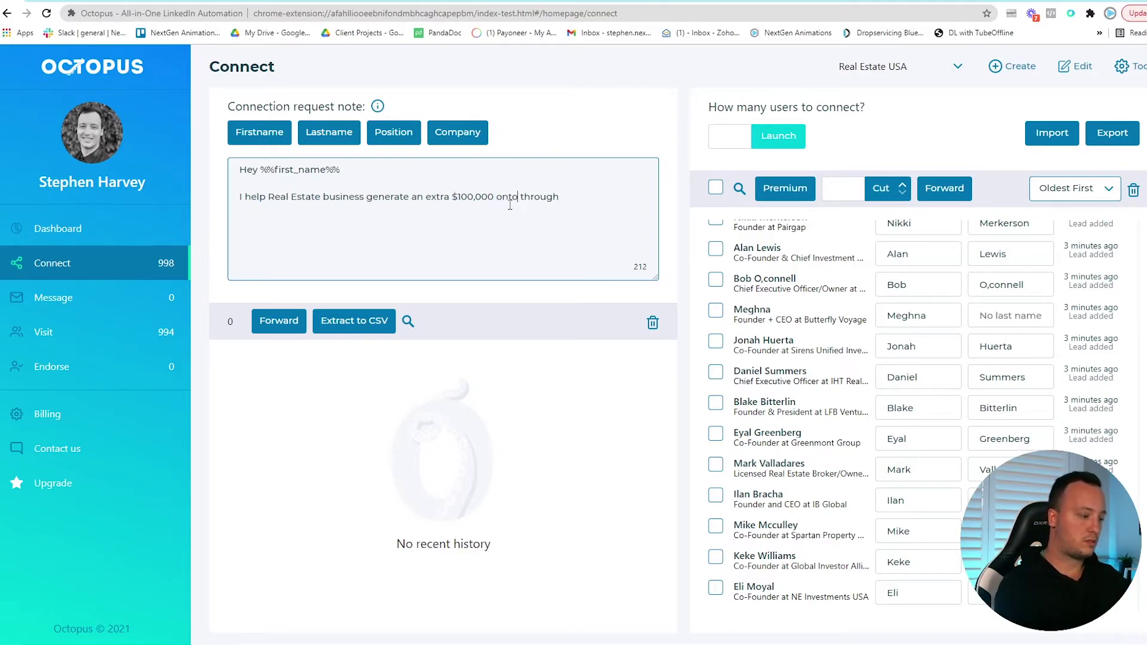
{"action": "type", "text": " bottom liu th"}
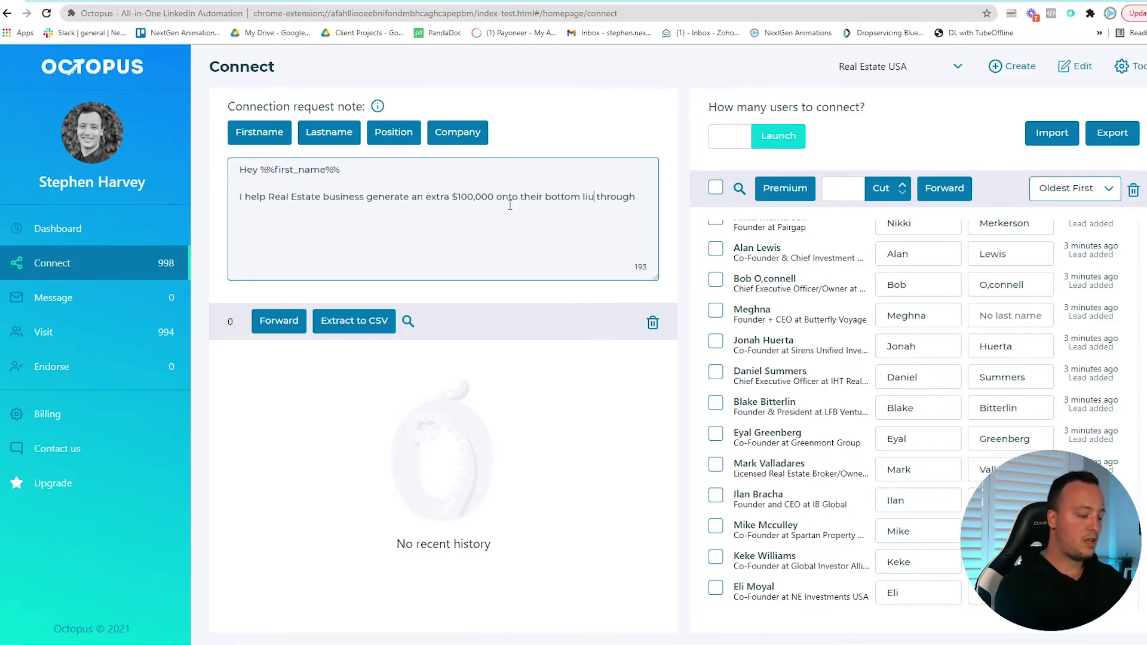
{"action": "key", "text": "BackSpace"}
{"action": "type", "text": "ne"}
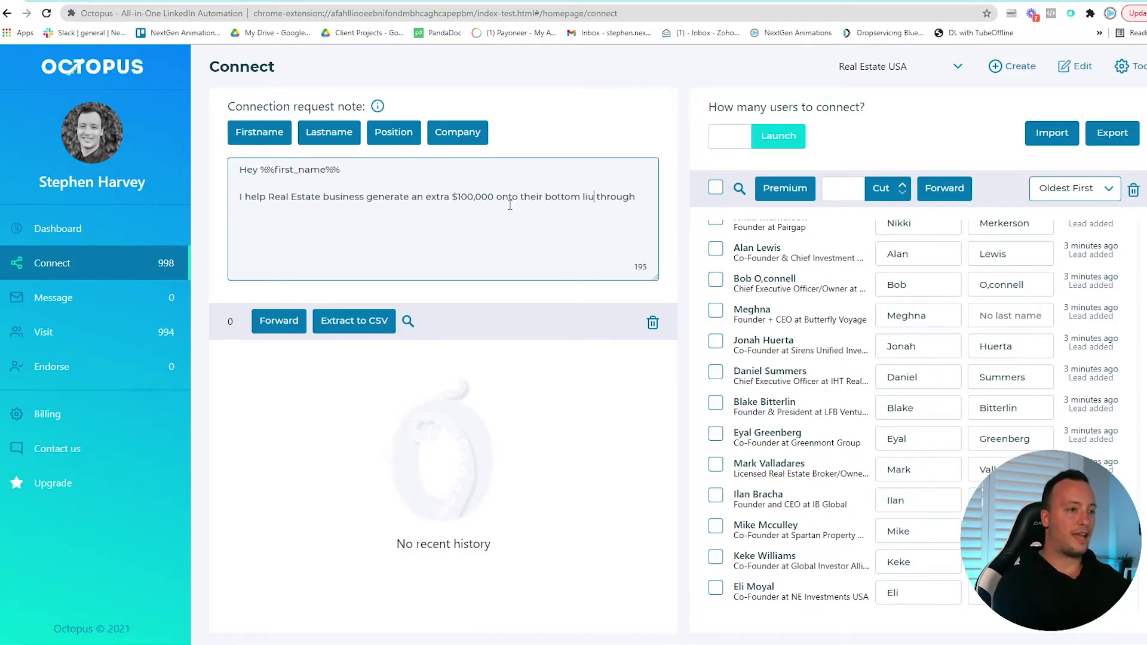
Step: Continue the note's sentence after "through" with "our client aqui"
{"action": "left_click", "coordinate": [652, 203]}
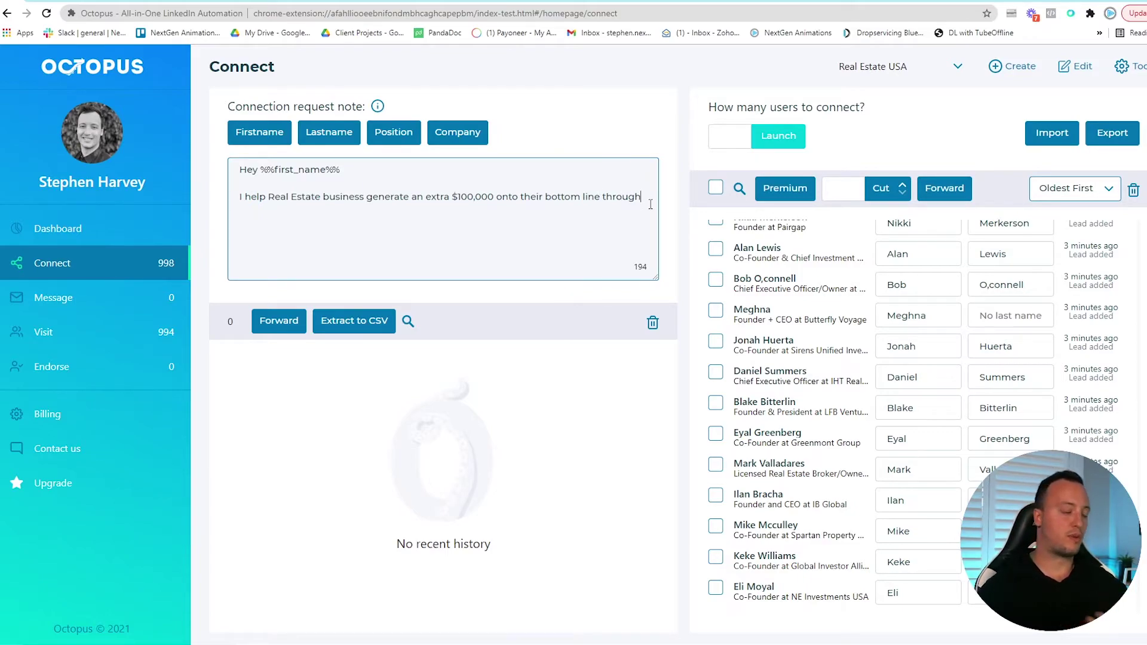
{"action": "type", "text": "o"}
{"action": "type", "text": "ur"}
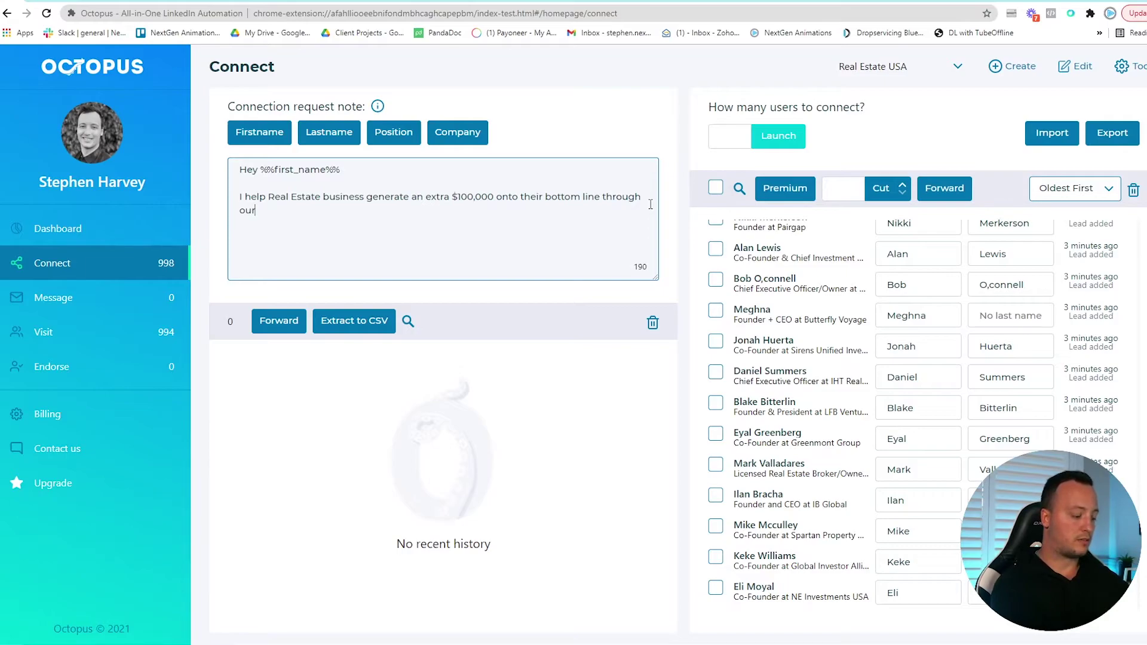
{"action": "type", "text": " client aqui"}
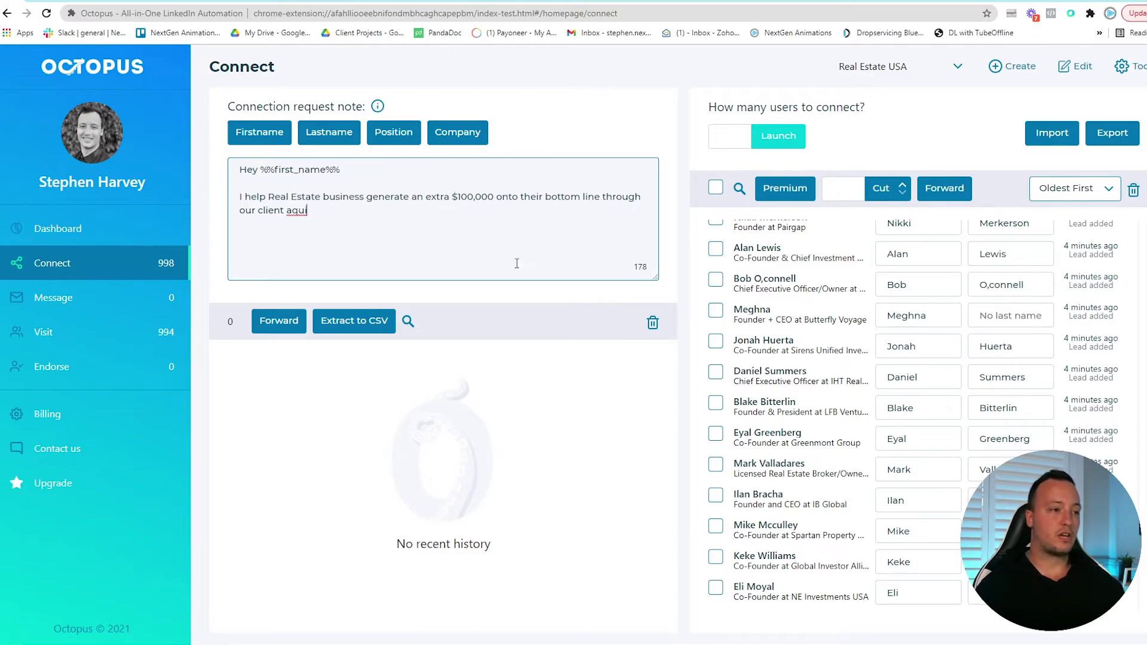
Step: Review the drafted note and its first-name placeholder alongside the leads in the campaign list
{"action": "left_click_drag", "start_coordinate": [332, 212], "coordinate": [241, 173]}
{"action": "left_click", "coordinate": [375, 233]}
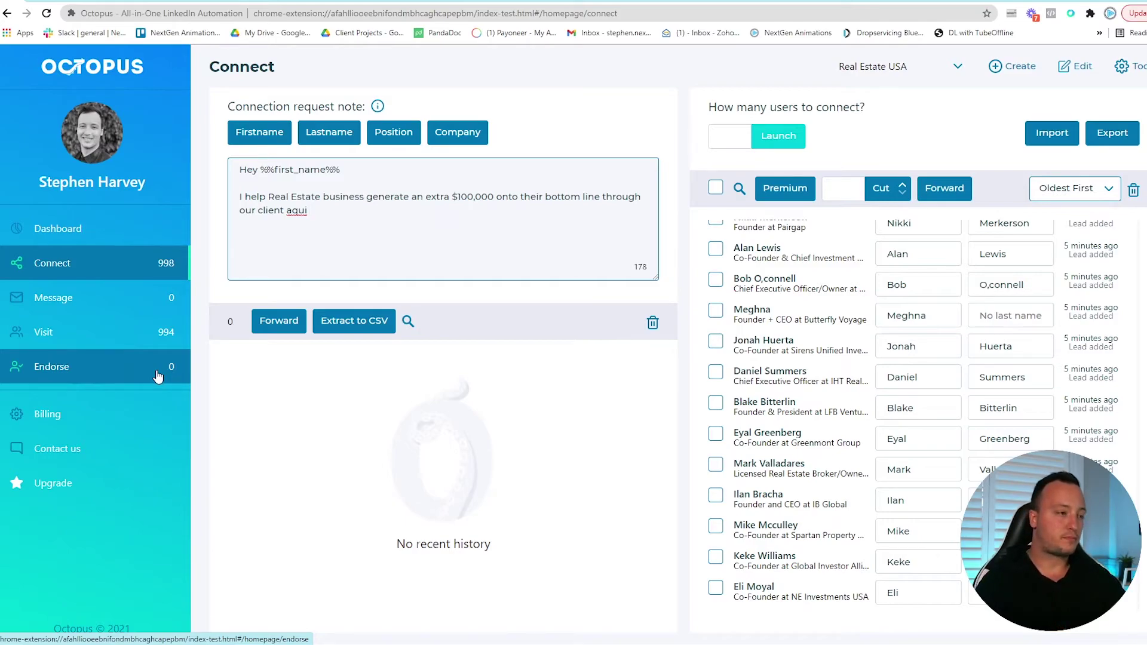
{"action": "left_click_drag", "start_coordinate": [340, 170], "coordinate": [278, 170]}
{"action": "scroll", "coordinate": [825, 478], "scroll_direction": "down", "scroll_amount": 10}
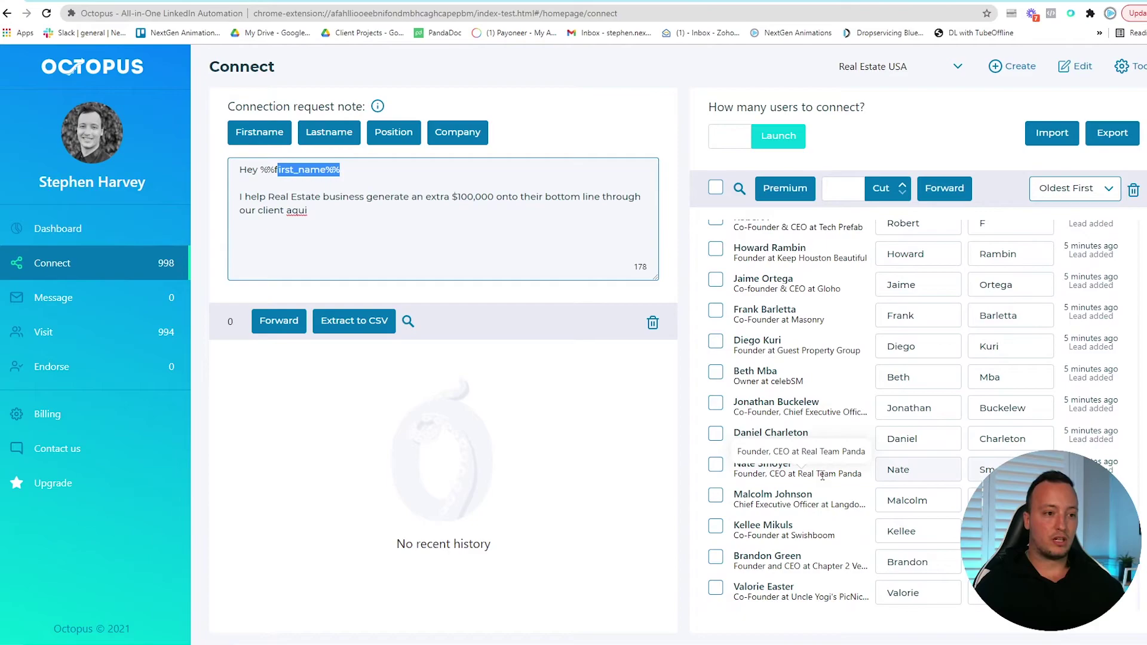
{"action": "left_click_drag", "start_coordinate": [261, 171], "coordinate": [267, 172]}
{"action": "left_click", "coordinate": [267, 171]}
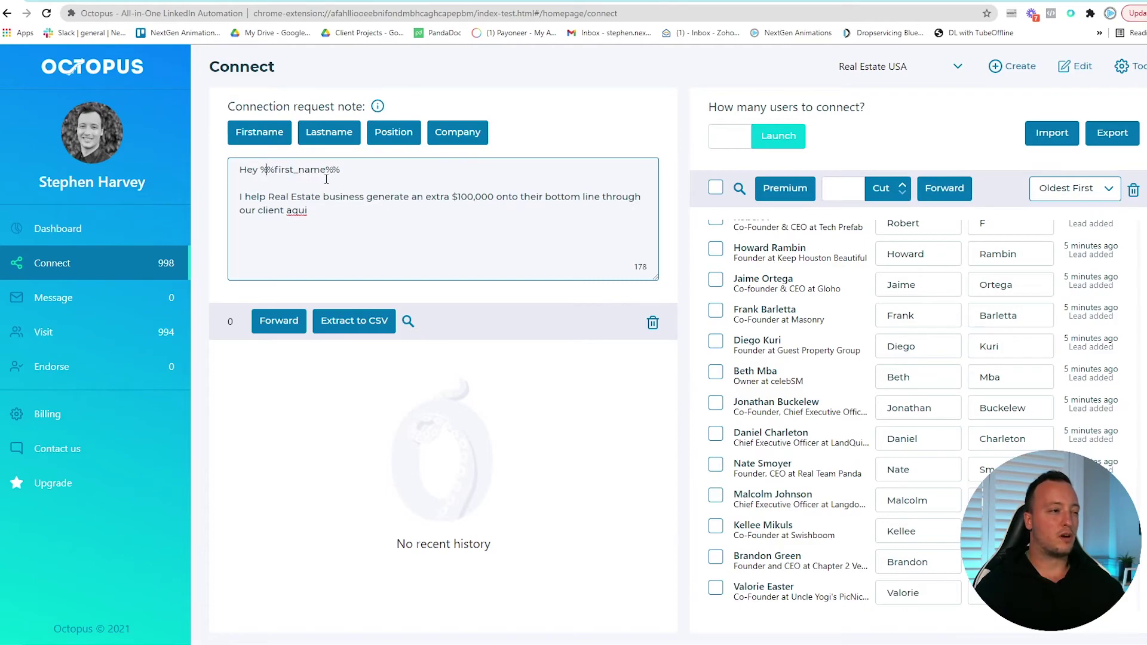
{"action": "left_click_drag", "start_coordinate": [341, 170], "coordinate": [263, 171]}
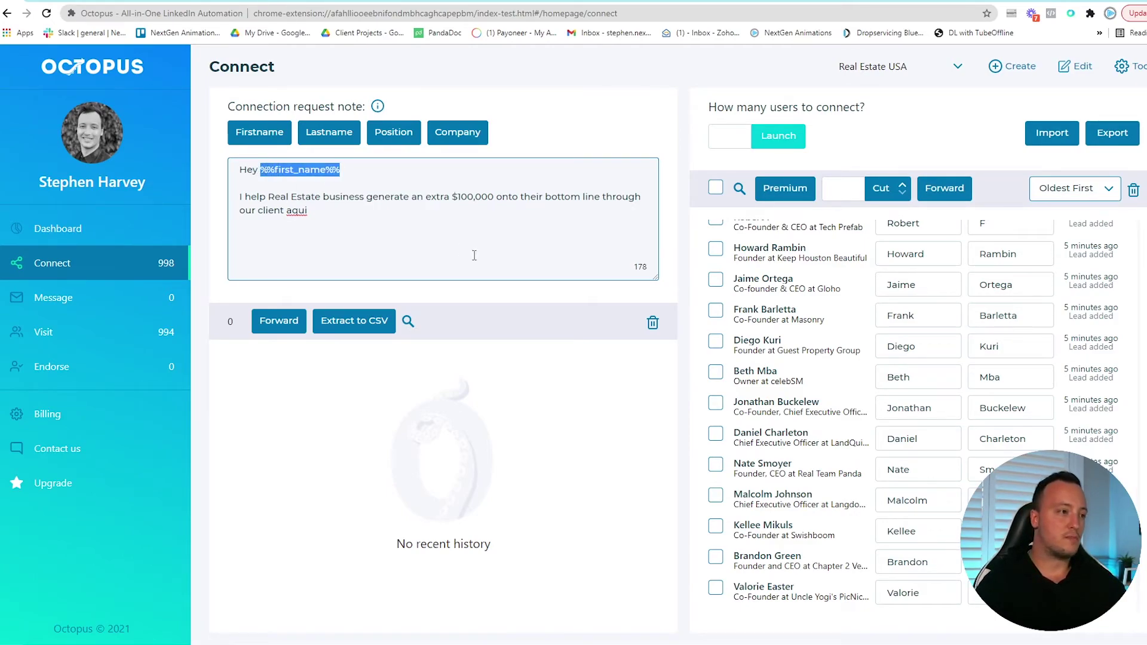
{"action": "left_click", "coordinate": [357, 173]}
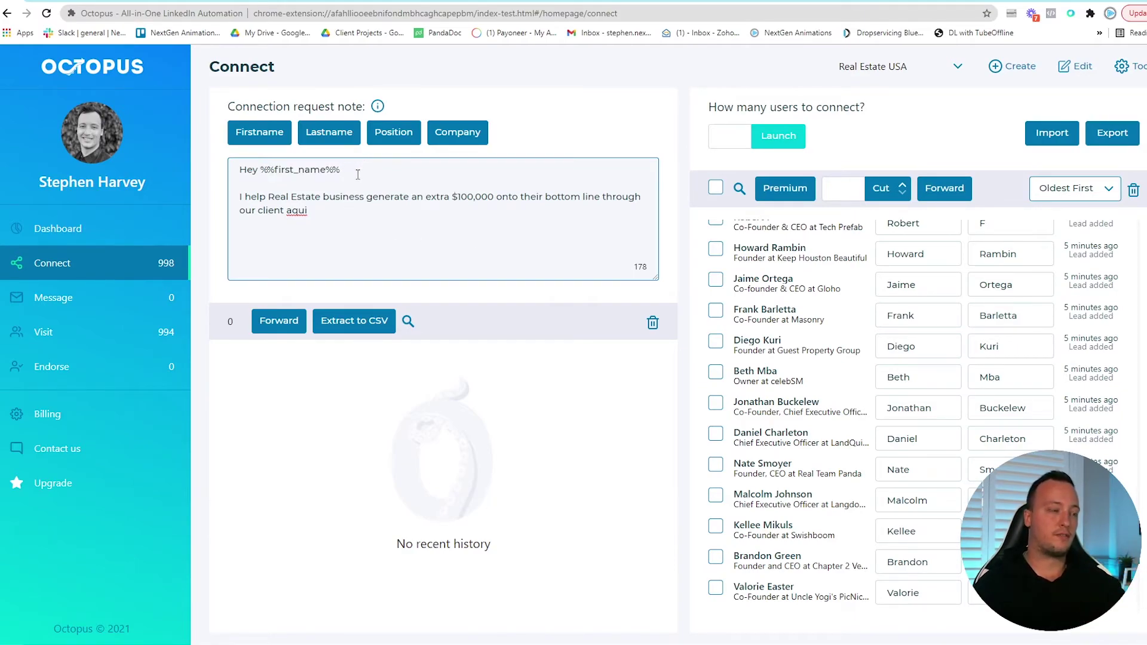
Step: Insert the company placeholder at the end of the connection request note
{"action": "left_click", "coordinate": [634, 267]}
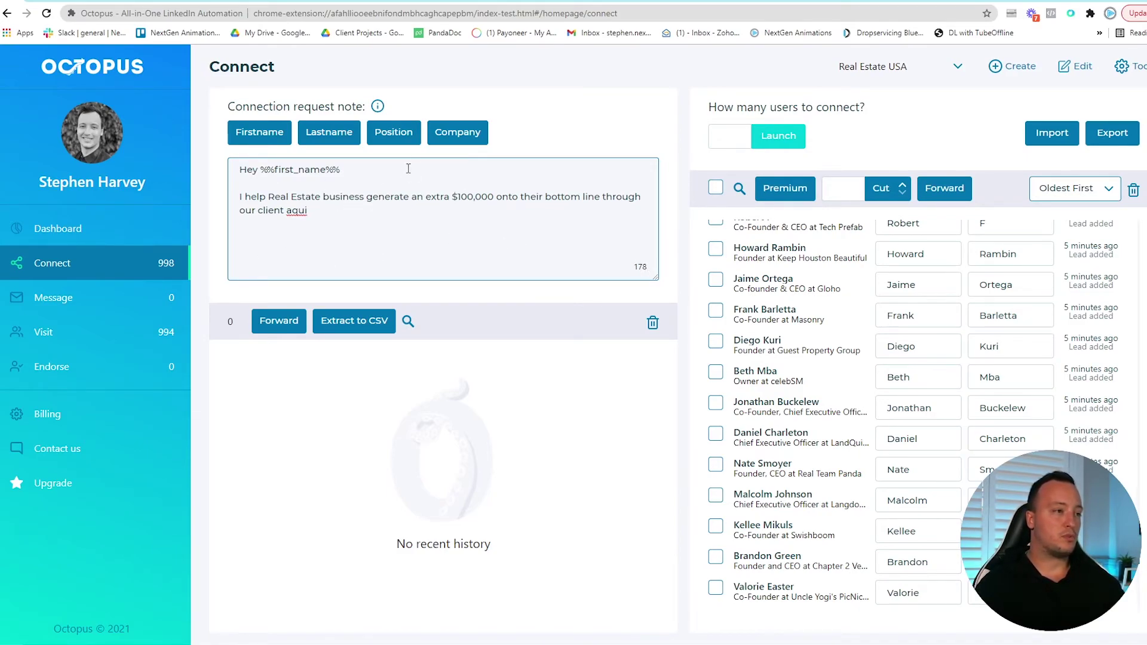
{"action": "left_click", "coordinate": [457, 132]}
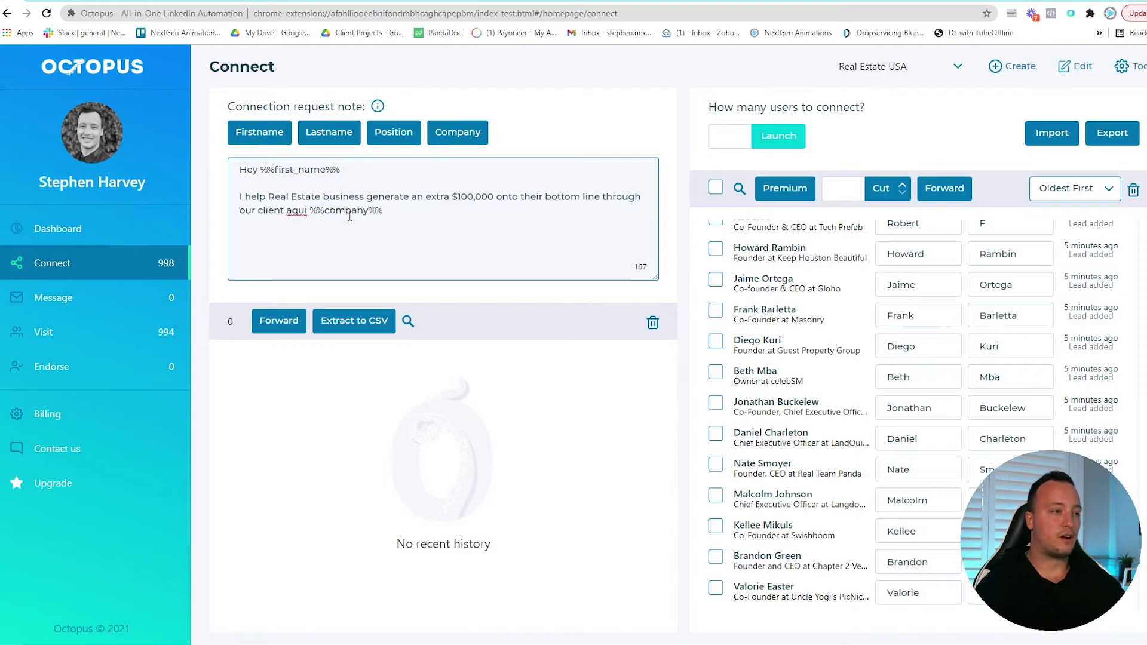
{"action": "left_click_drag", "start_coordinate": [389, 212], "coordinate": [310, 211]}
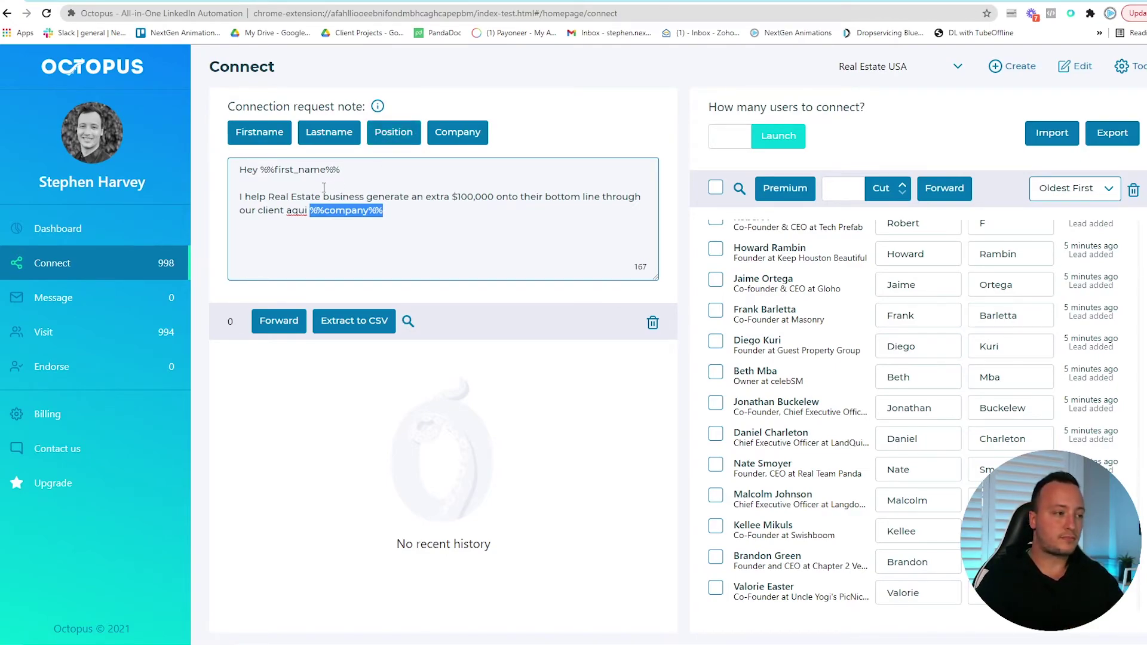
{"action": "left_click", "coordinate": [446, 220]}
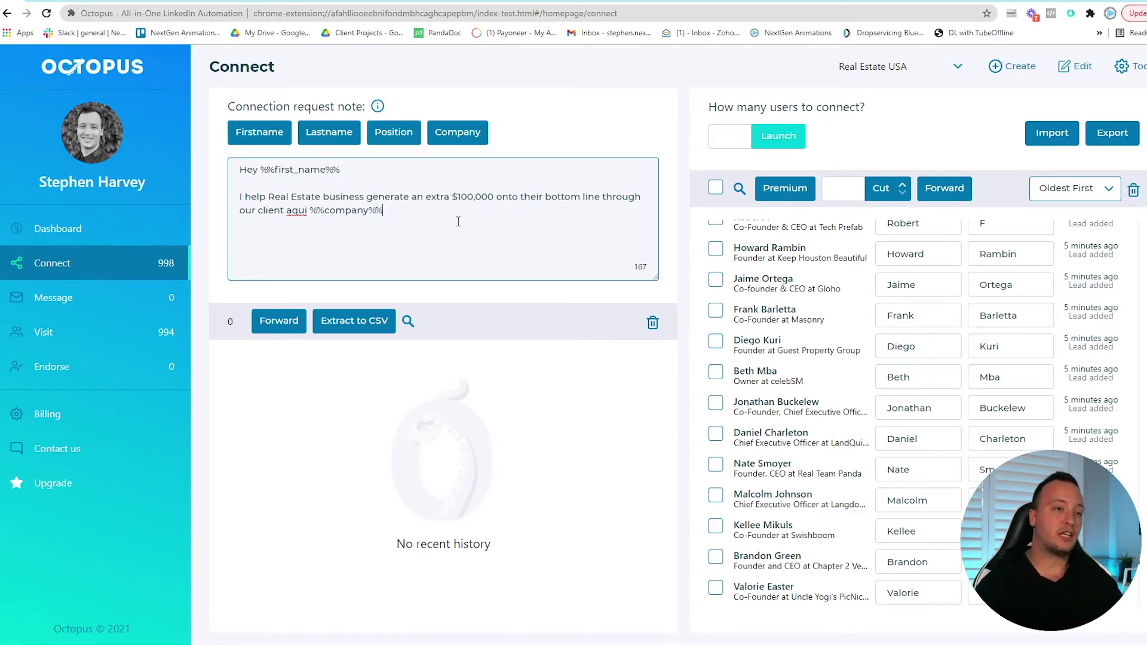
Step: Set the number of users to connect to 20
{"action": "left_click", "coordinate": [722, 138]}
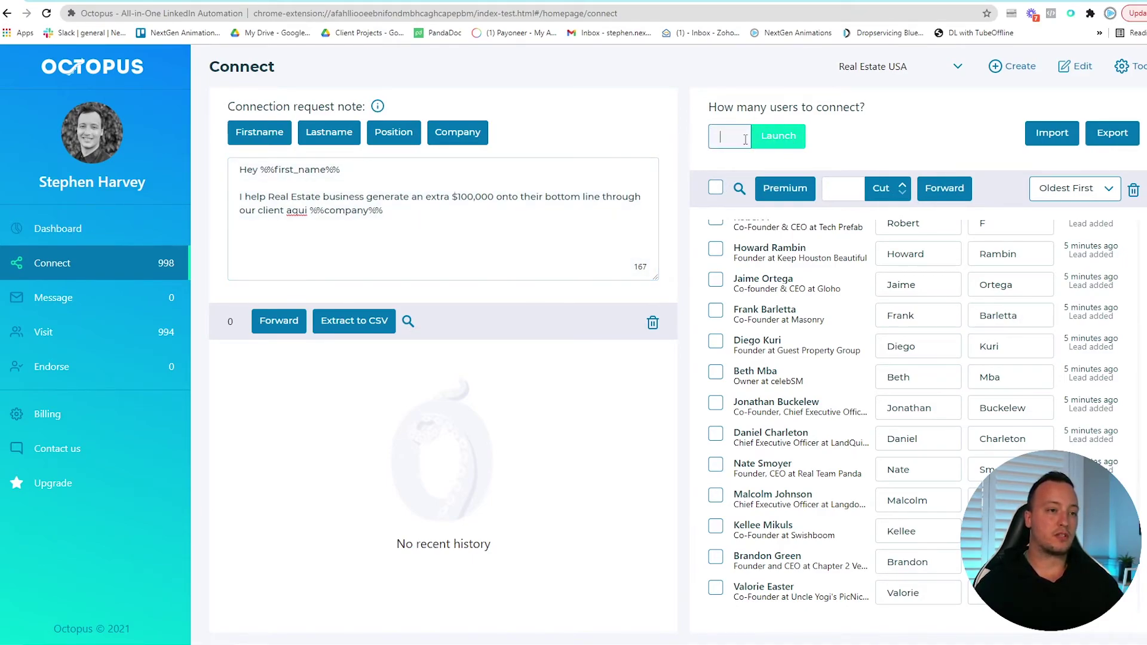
{"action": "left_click", "coordinate": [527, 190]}
{"action": "key", "text": "ctrl+a"}
{"action": "left_click", "coordinate": [726, 136]}
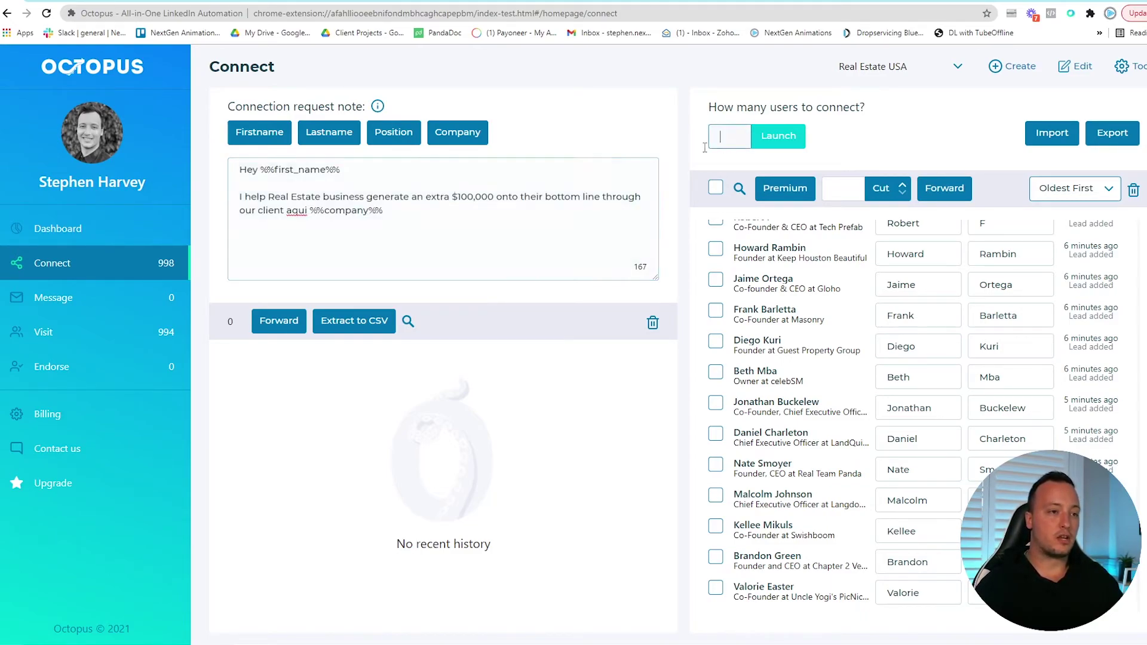
{"action": "type", "text": "20"}
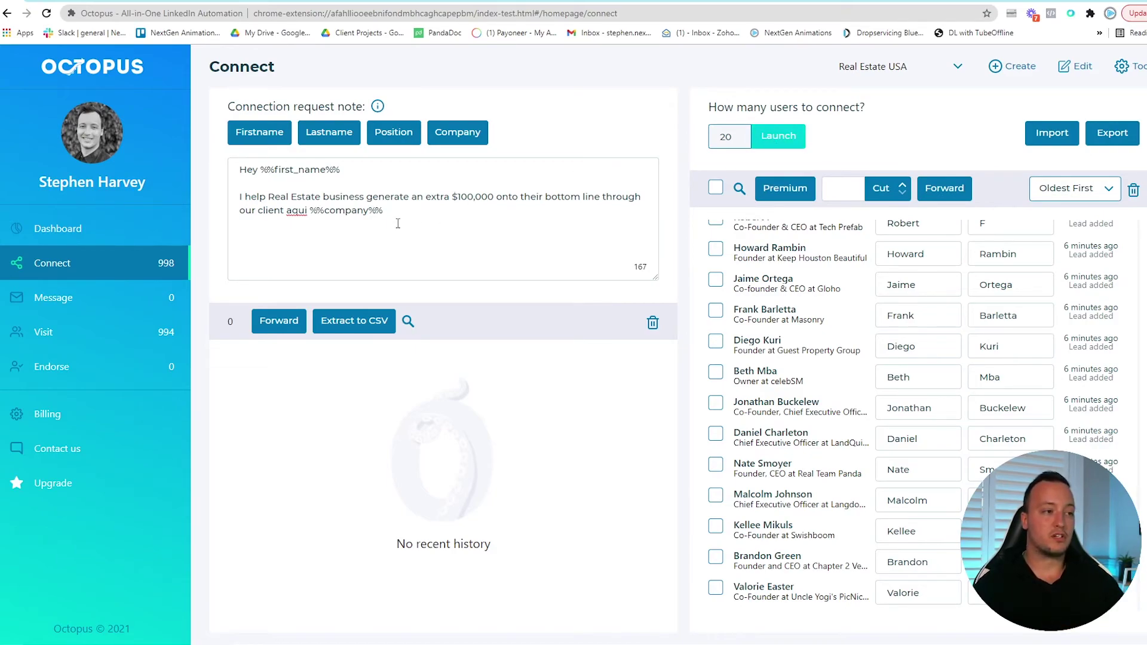
Step: Examine the complete connection note, the campaign's history area and the list of added leads
{"action": "left_click_drag", "start_coordinate": [401, 228], "coordinate": [196, 169]}
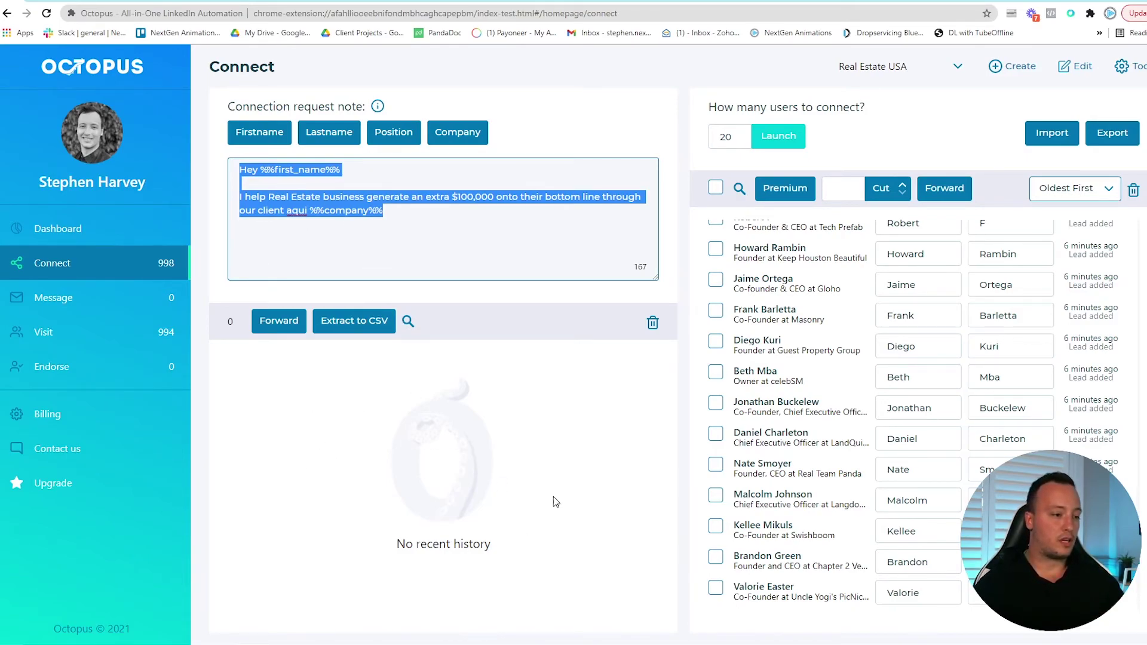
{"action": "left_click", "coordinate": [439, 428]}
{"action": "left_click_drag", "start_coordinate": [481, 545], "coordinate": [387, 547]}
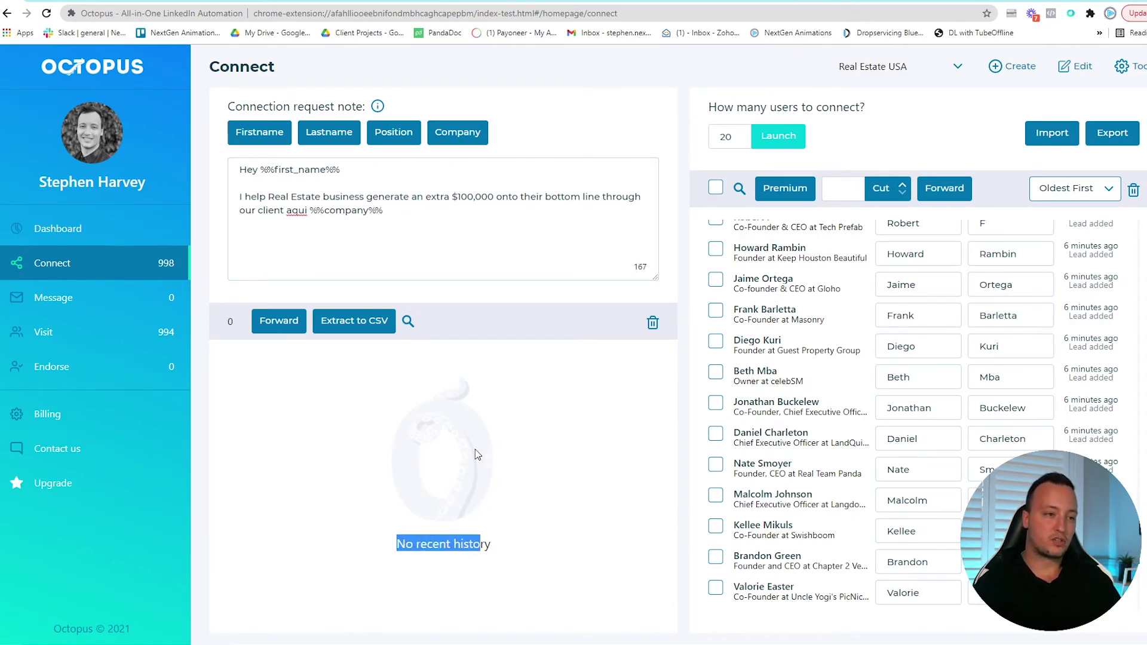
{"action": "left_click", "coordinate": [456, 434]}
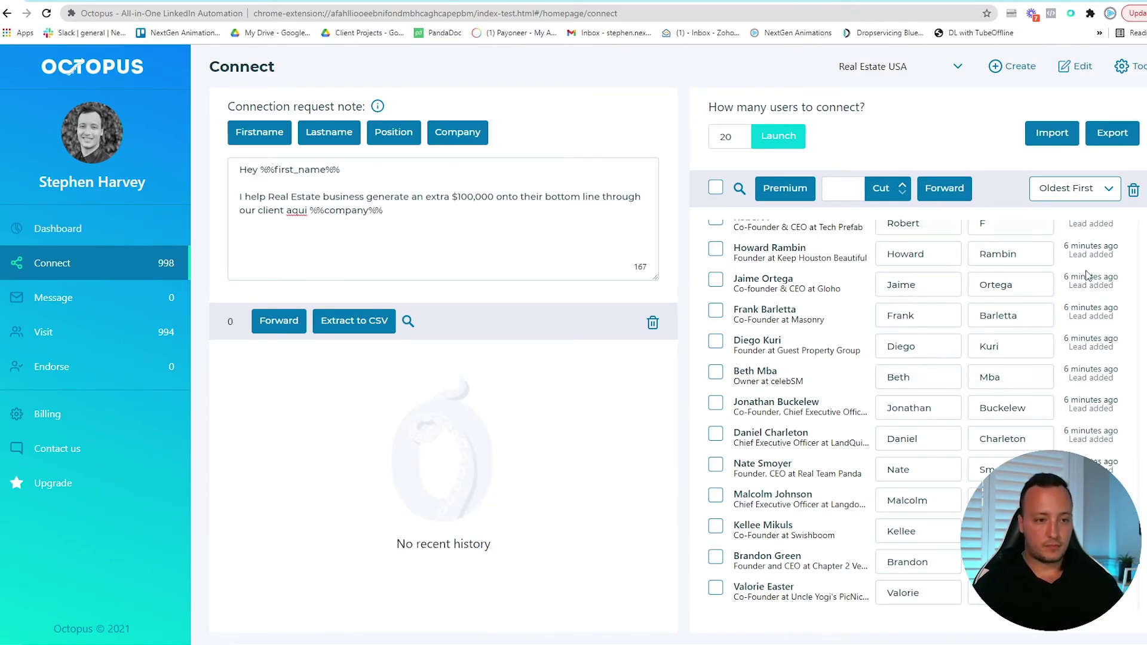
{"action": "scroll", "coordinate": [915, 388], "scroll_direction": "down", "scroll_amount": 4}
{"action": "scroll", "coordinate": [908, 418], "scroll_direction": "up", "scroll_amount": 10}
{"action": "scroll", "coordinate": [904, 442], "scroll_direction": "down", "scroll_amount": 7}
{"action": "scroll", "coordinate": [903, 443], "scroll_direction": "down", "scroll_amount": 4}
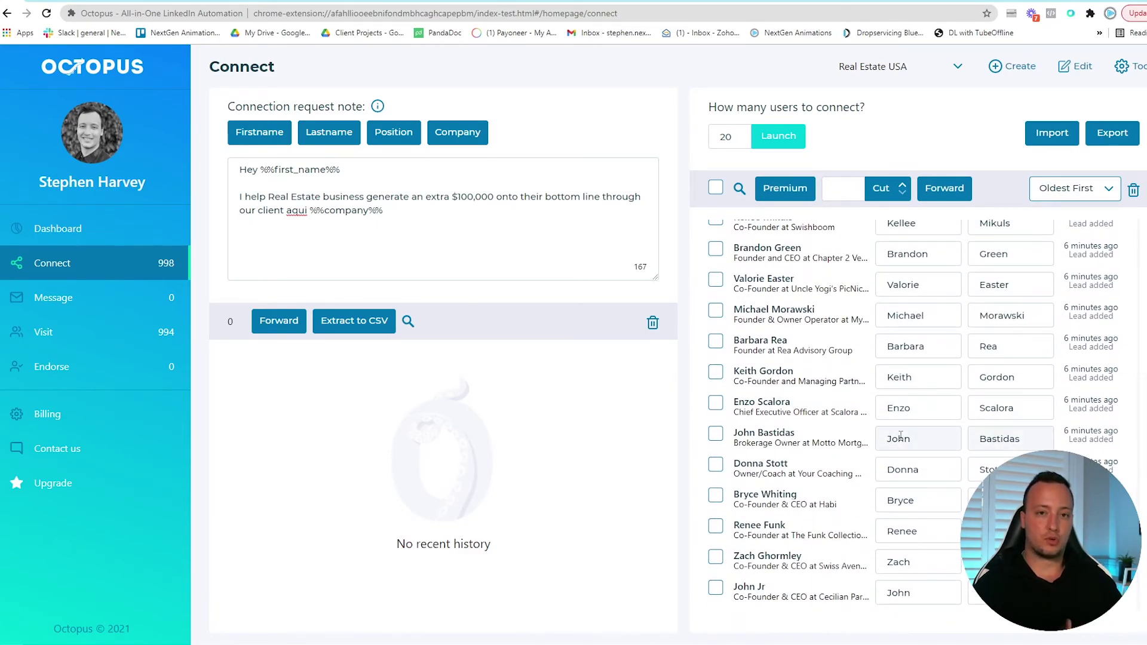